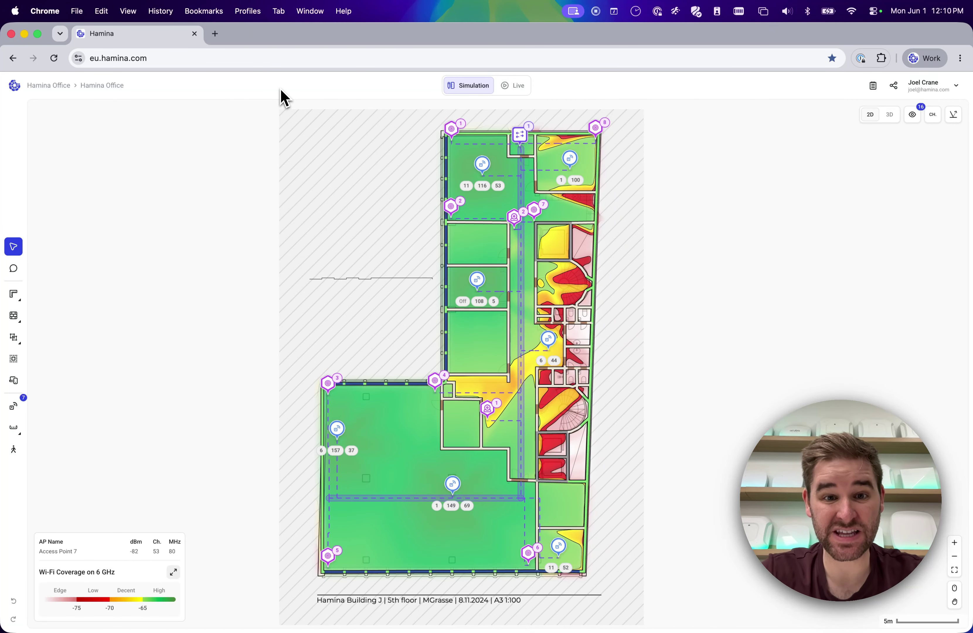
pyautogui.hscroll(2, 334, 177)
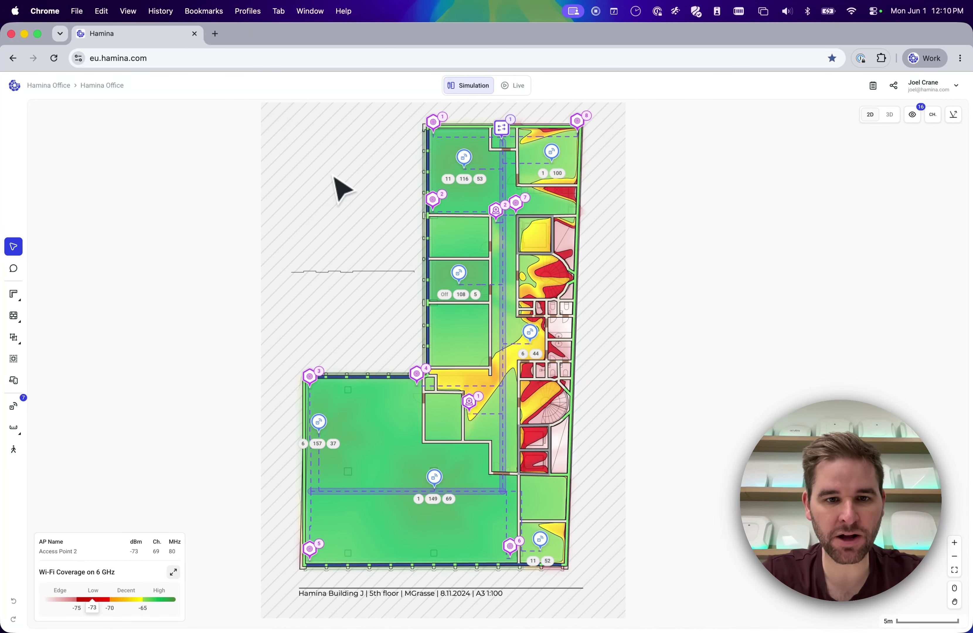
pyautogui.click(319, 422)
pyautogui.press('Escape')
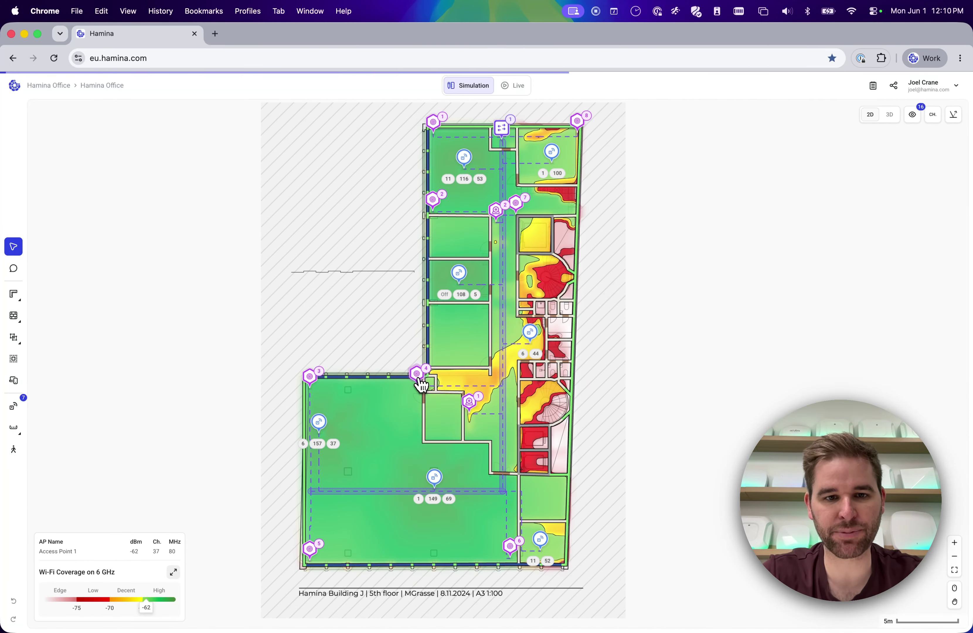
pyautogui.click(420, 382)
pyautogui.press('Escape')
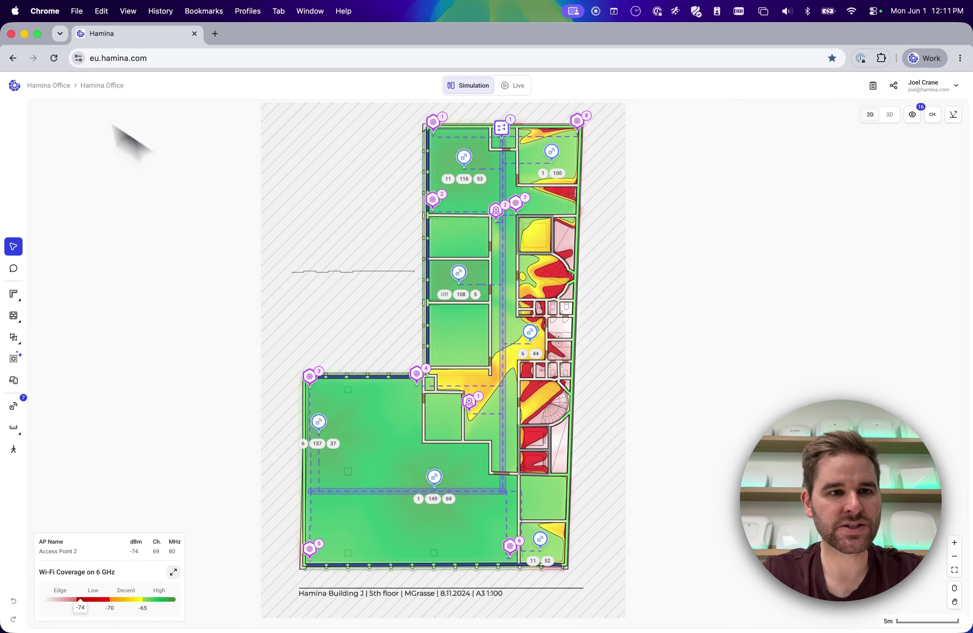
# - Start a vendor import into the Hamina Office project with HPE Juniper Mist as the source
pyautogui.click(62, 87)
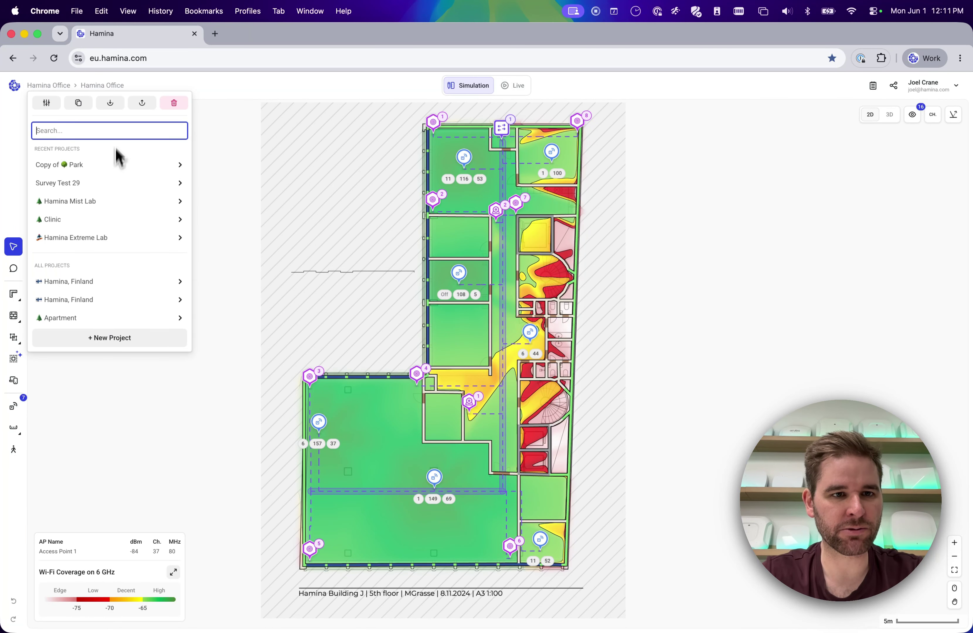
pyautogui.click(116, 110)
pyautogui.click(166, 126)
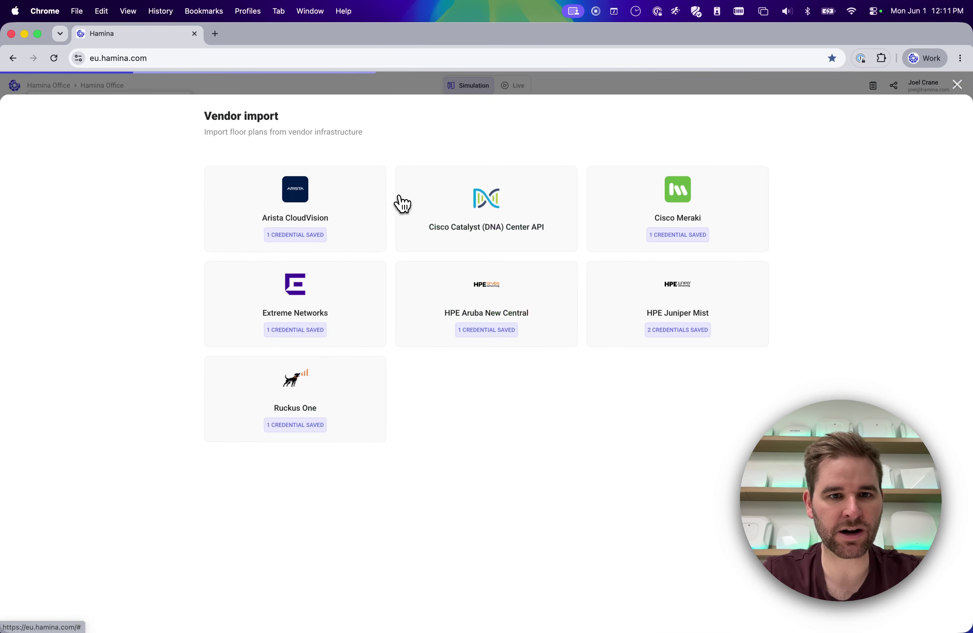
pyautogui.click(674, 309)
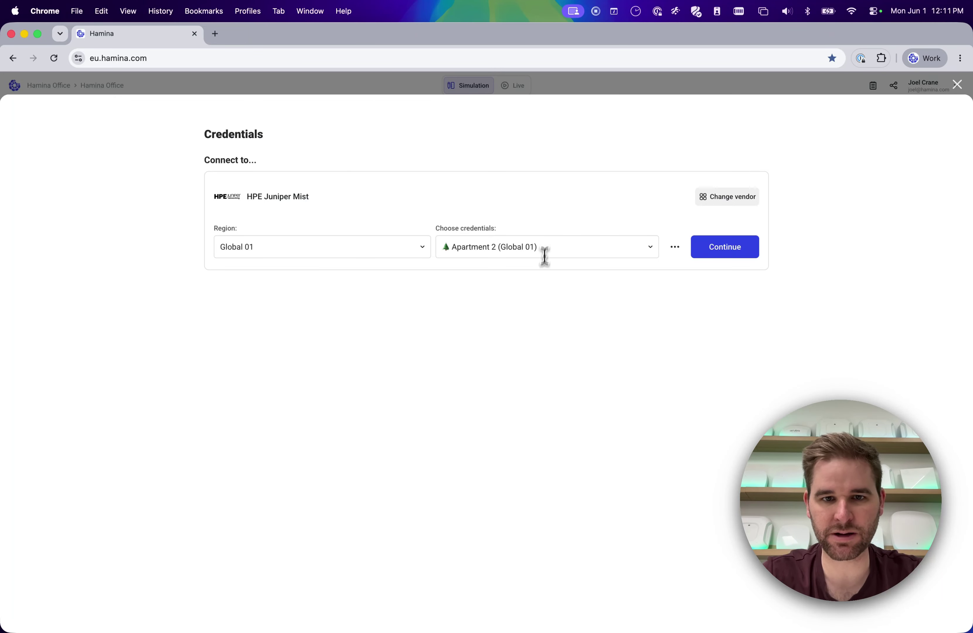
# - Connect with the saved Mist Lab API Key credentials and import the Floor 5 plan from the Helsinki Office site
pyautogui.click(545, 256)
pyautogui.click(539, 290)
pyautogui.click(720, 257)
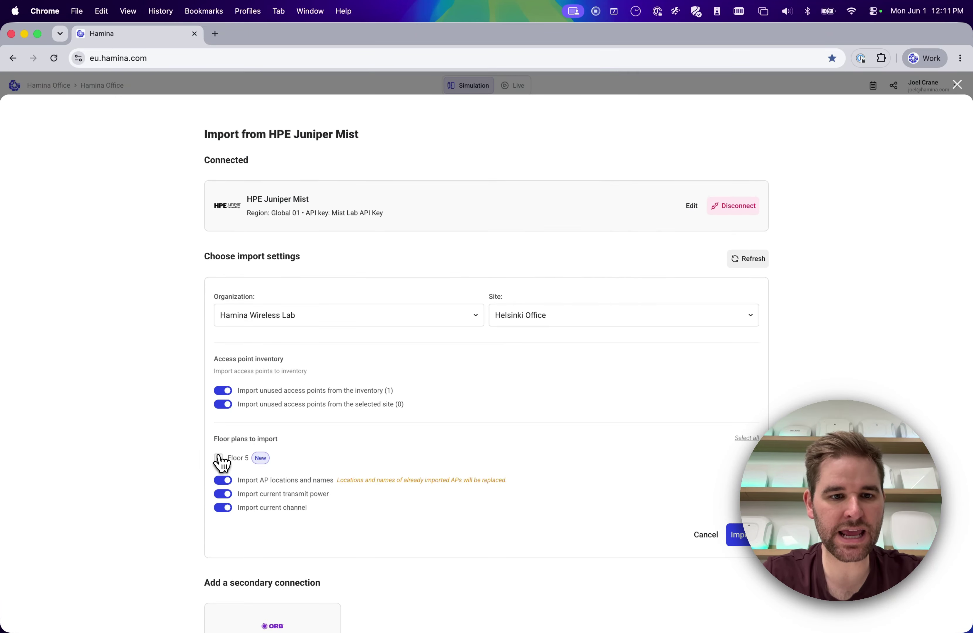
pyautogui.click(219, 458)
pyautogui.click(744, 549)
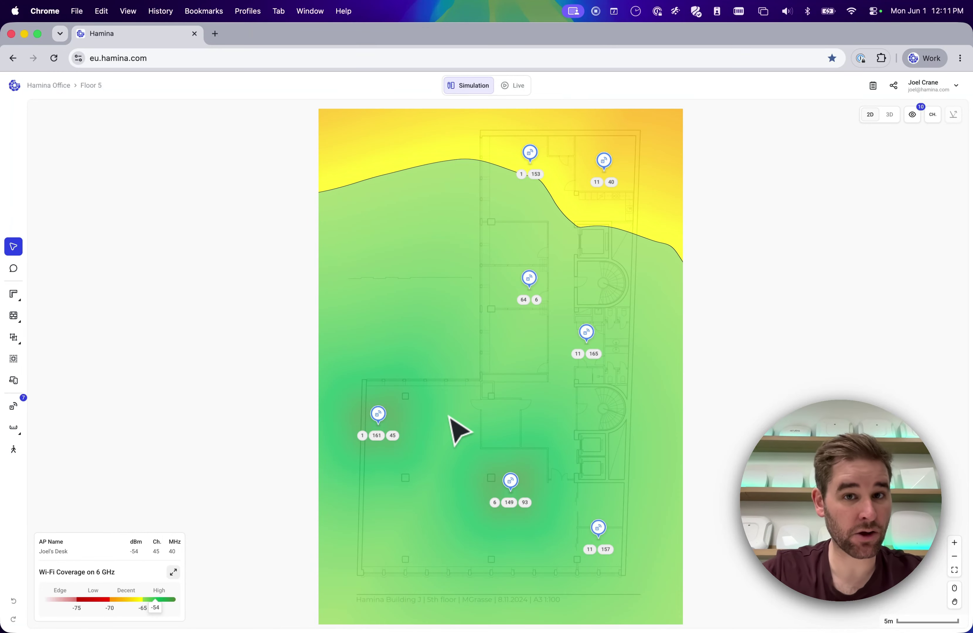
# - Check the MAC and serial assignment of the westernmost access point on Floor 5
pyautogui.click(385, 422)
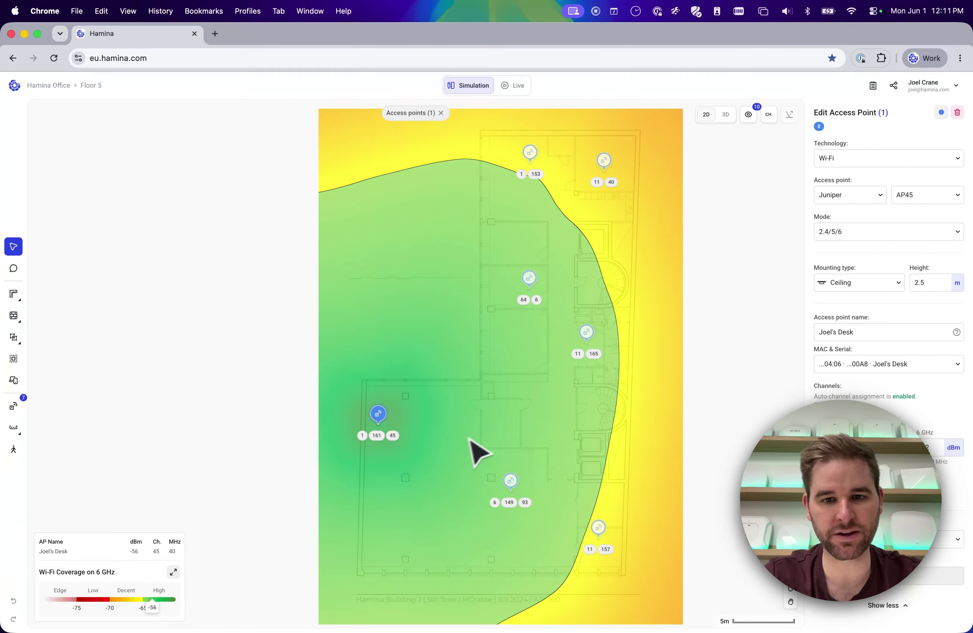
pyautogui.click(851, 368)
pyautogui.click(739, 337)
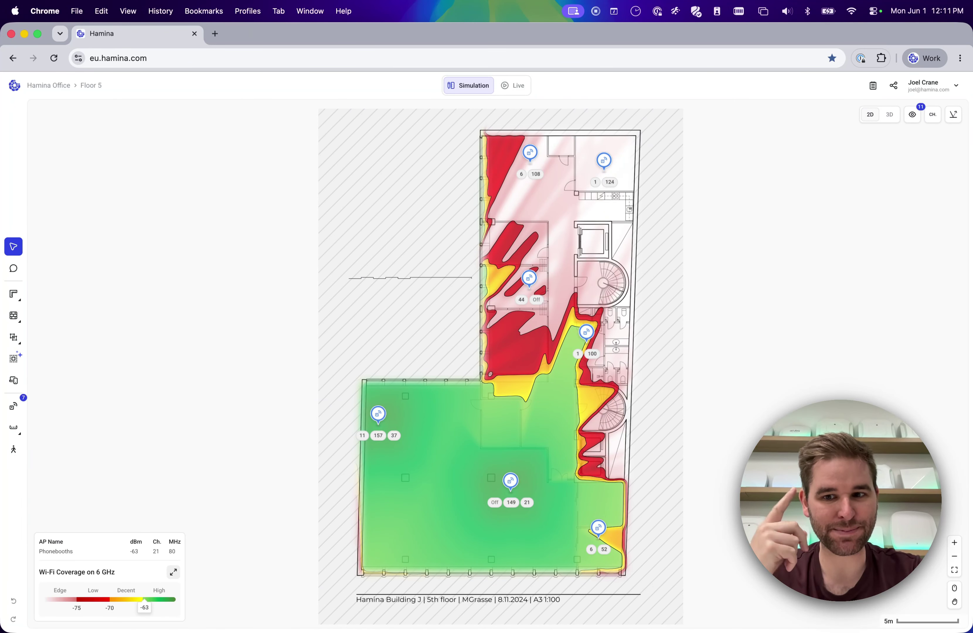
# - View the original Hamina Office map for comparison and return to the imported Floor 5 map
pyautogui.click(91, 88)
pyautogui.moveTo(124, 145)
pyautogui.click(139, 127)
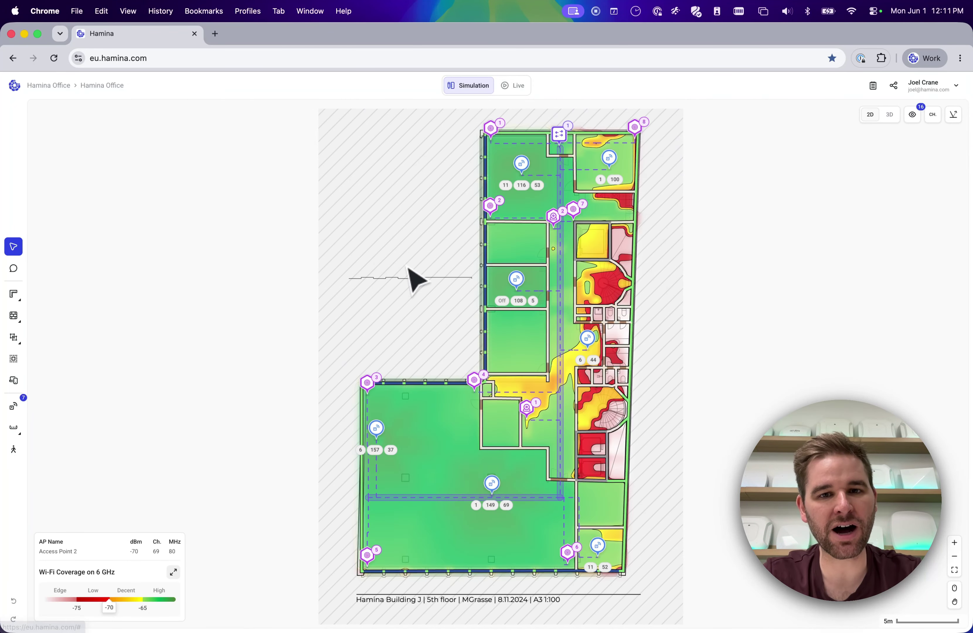
pyautogui.click(97, 88)
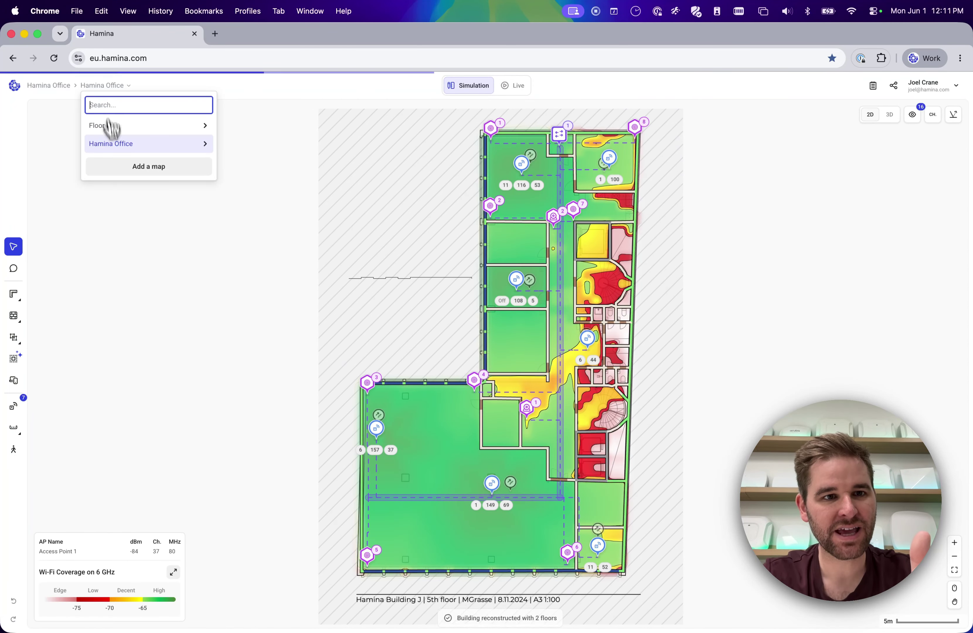
pyautogui.click(119, 127)
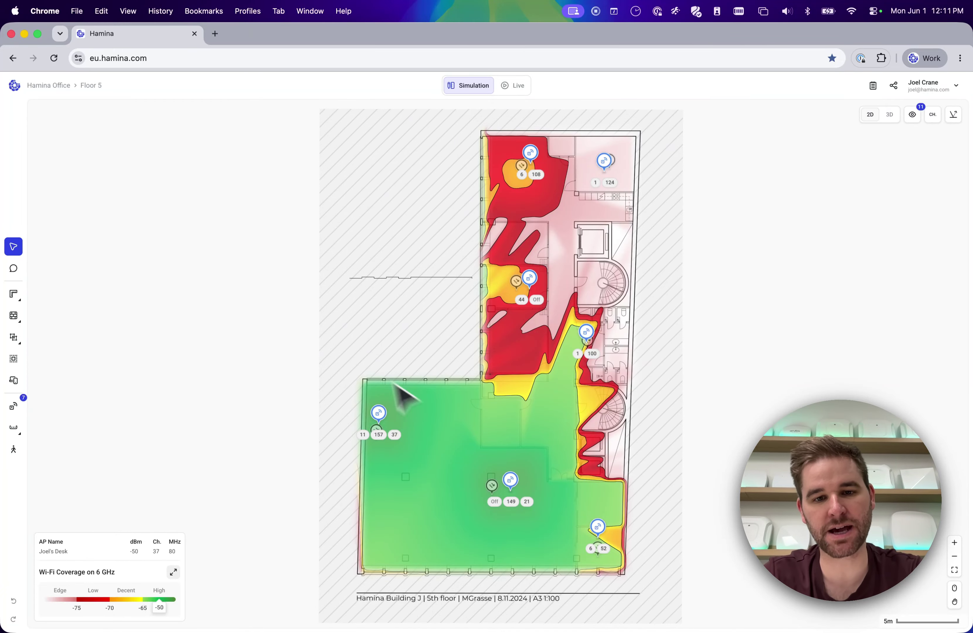
# - Inspect the stacked building in 3D with all floors shown, and return to the 2D plan of Floor 5
pyautogui.scroll(1, 394, 362)
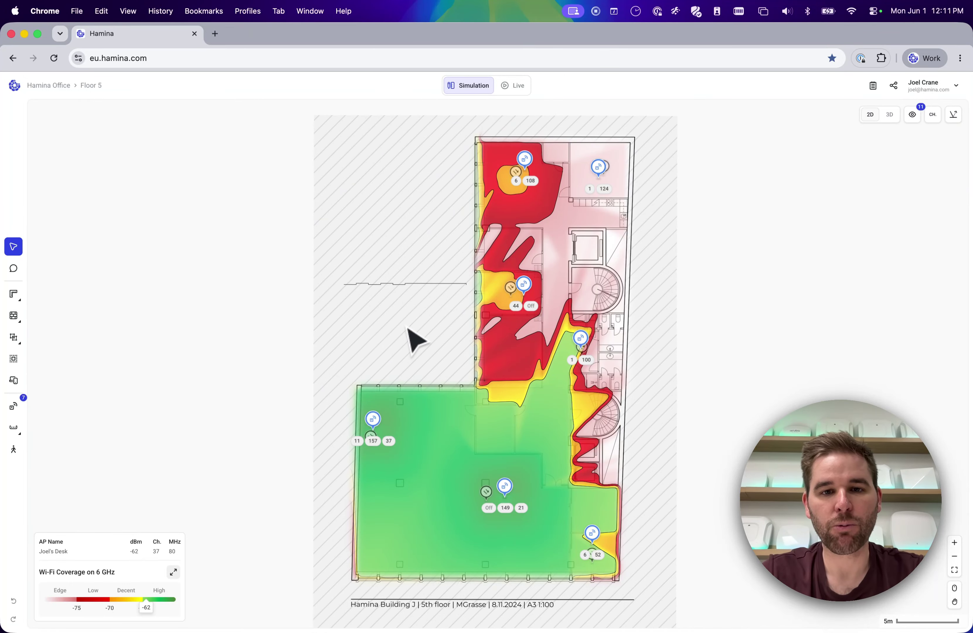
pyautogui.hscroll(1, 413, 339)
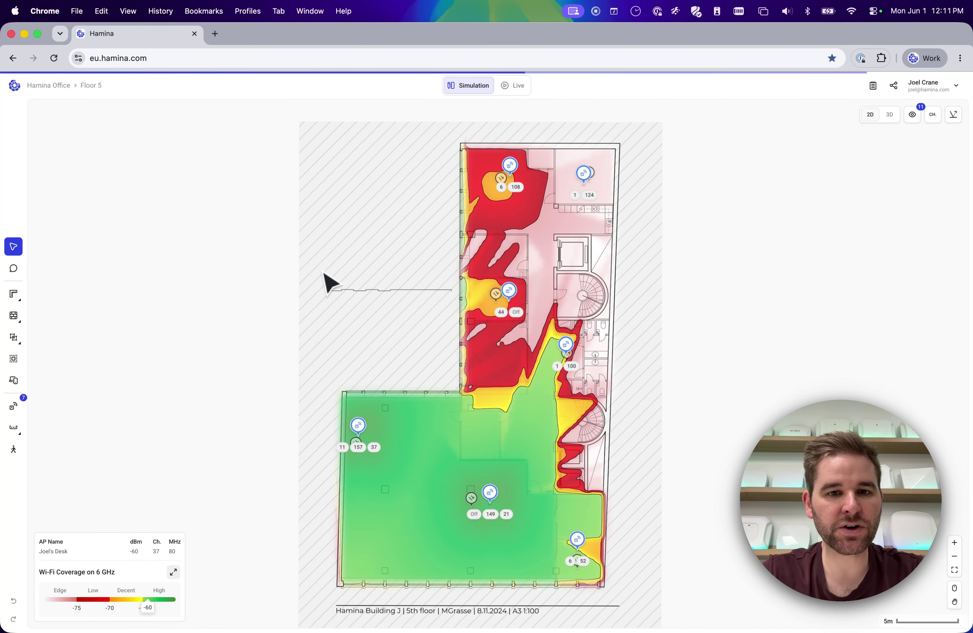
pyautogui.moveTo(22, 323)
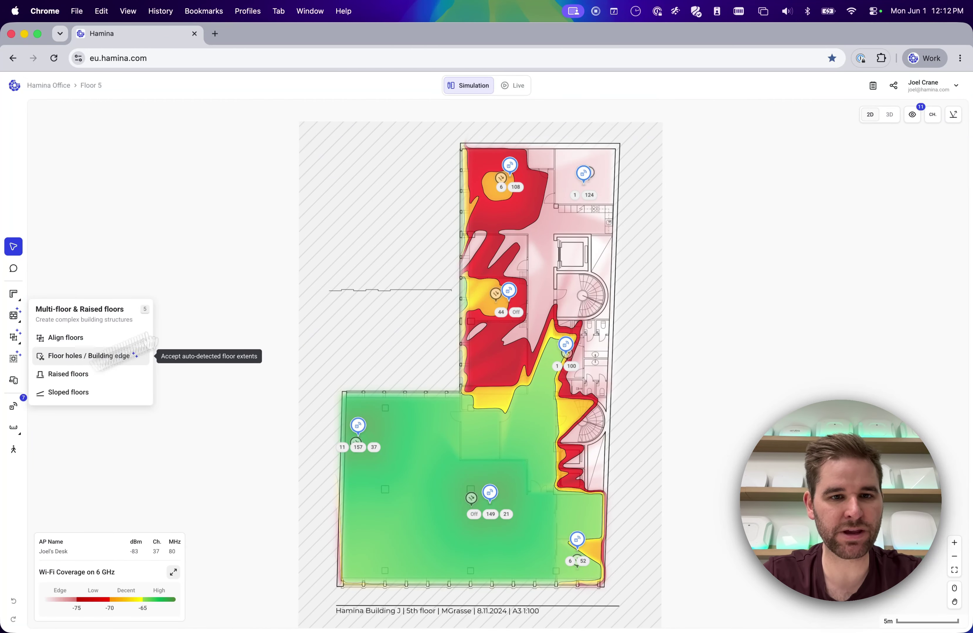
pyautogui.click(890, 114)
pyautogui.click(848, 117)
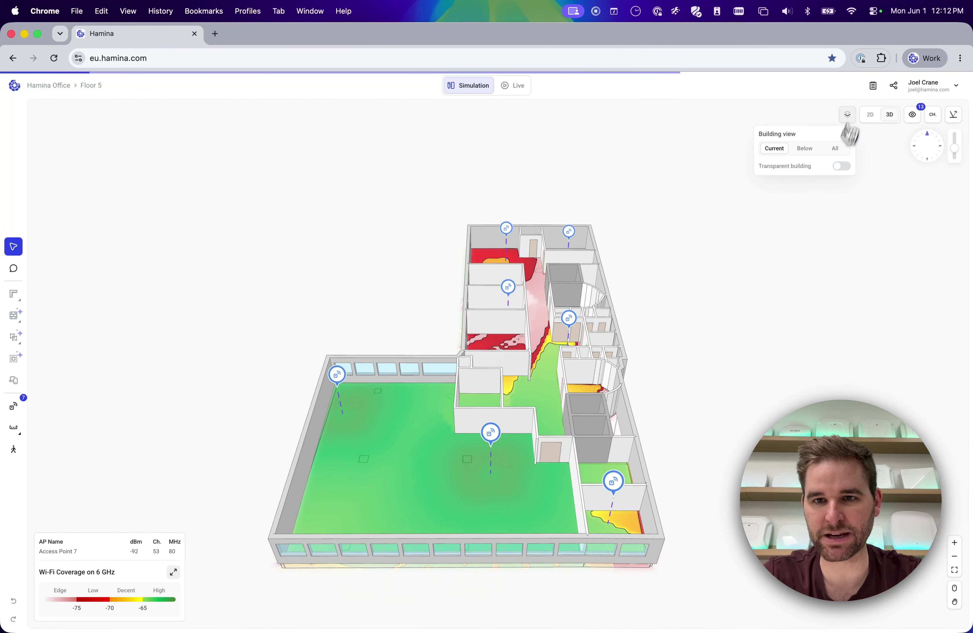
pyautogui.click(835, 149)
pyautogui.moveTo(735, 475); pyautogui.dragTo(545, 470)
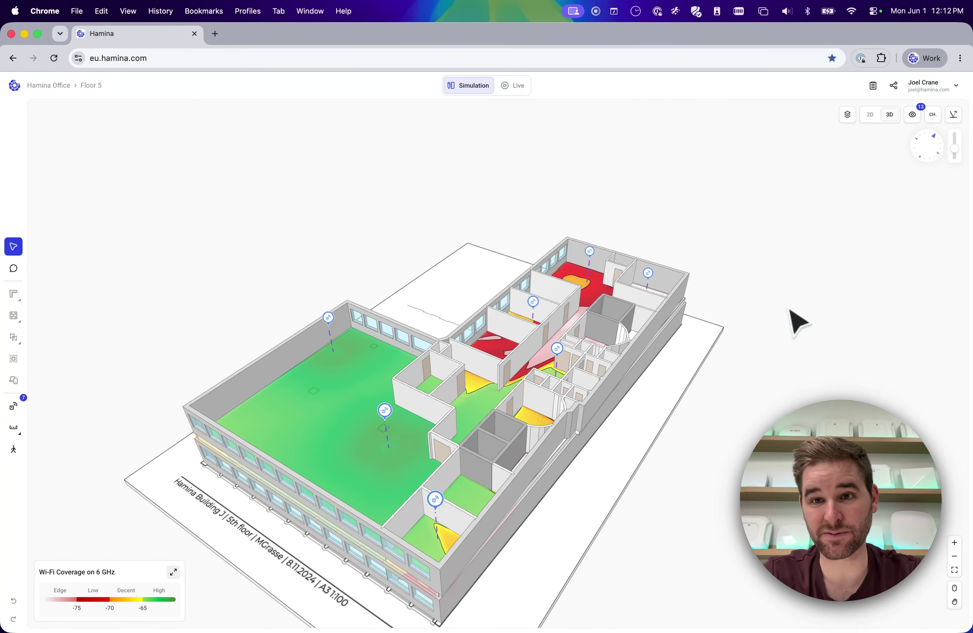
pyautogui.click(870, 116)
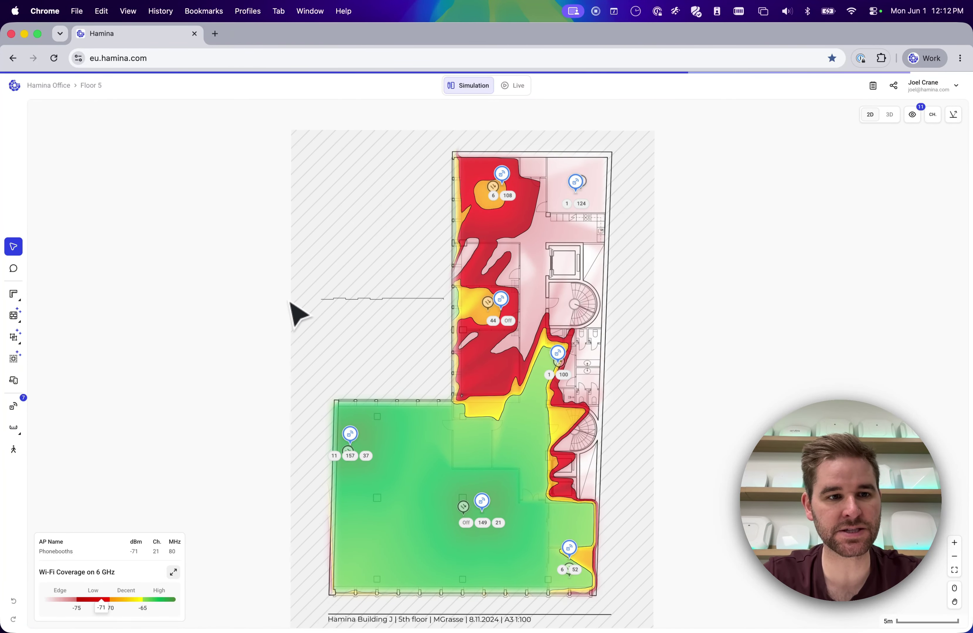
# - Remove both the Hamina Office and Floor 5 maps from the building in the floor alignment
pyautogui.click(16, 337)
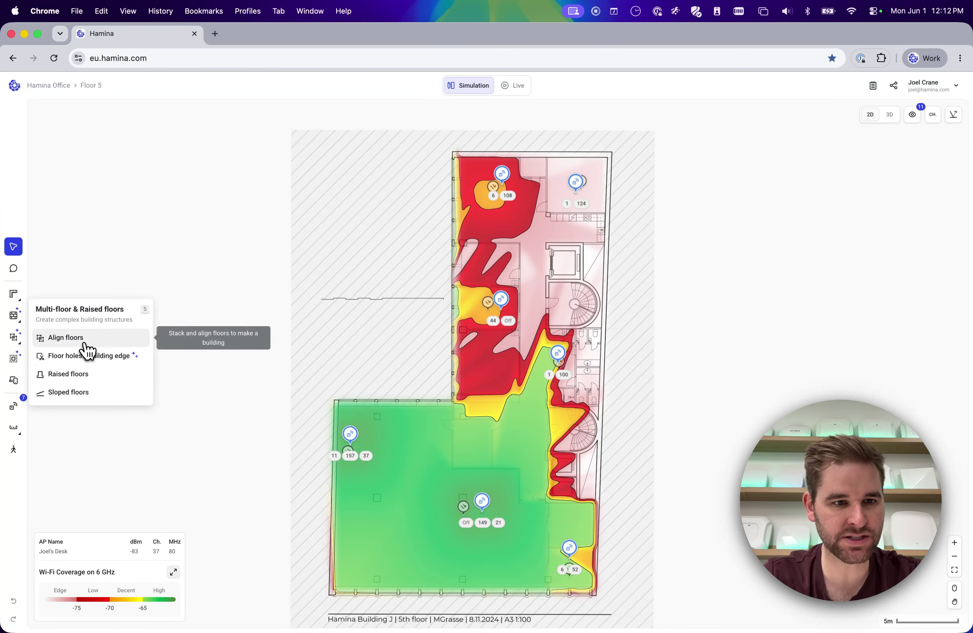
pyautogui.click(66, 338)
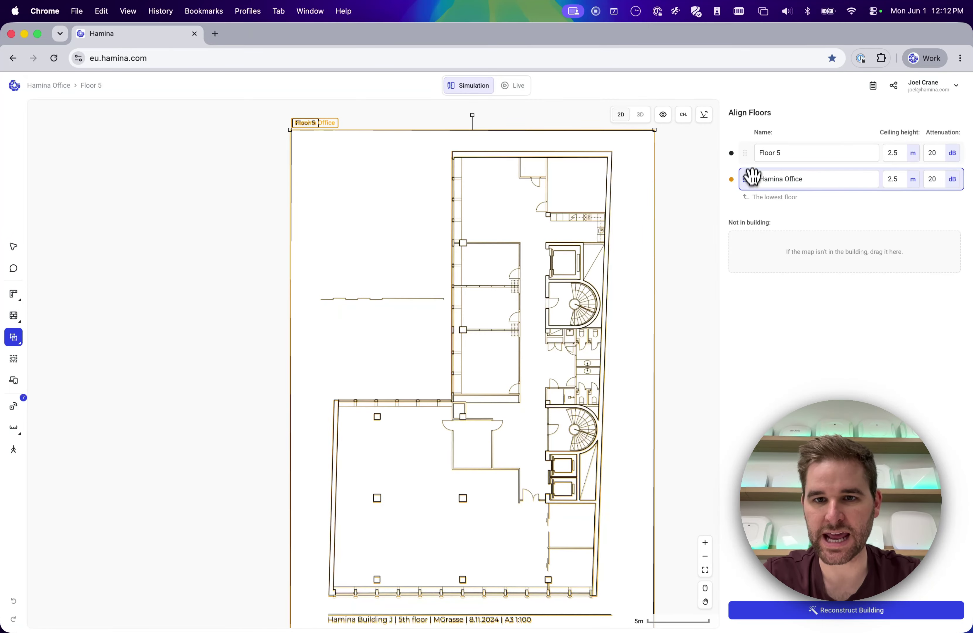
pyautogui.moveTo(745, 178); pyautogui.dragTo(755, 247)
pyautogui.moveTo(748, 156); pyautogui.dragTo(760, 269)
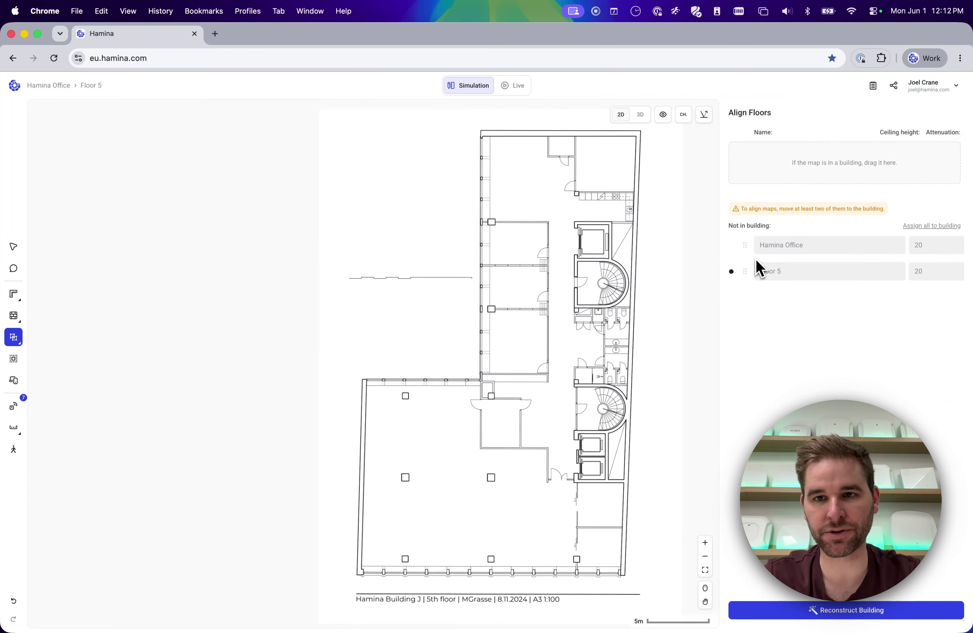
pyautogui.click(13, 246)
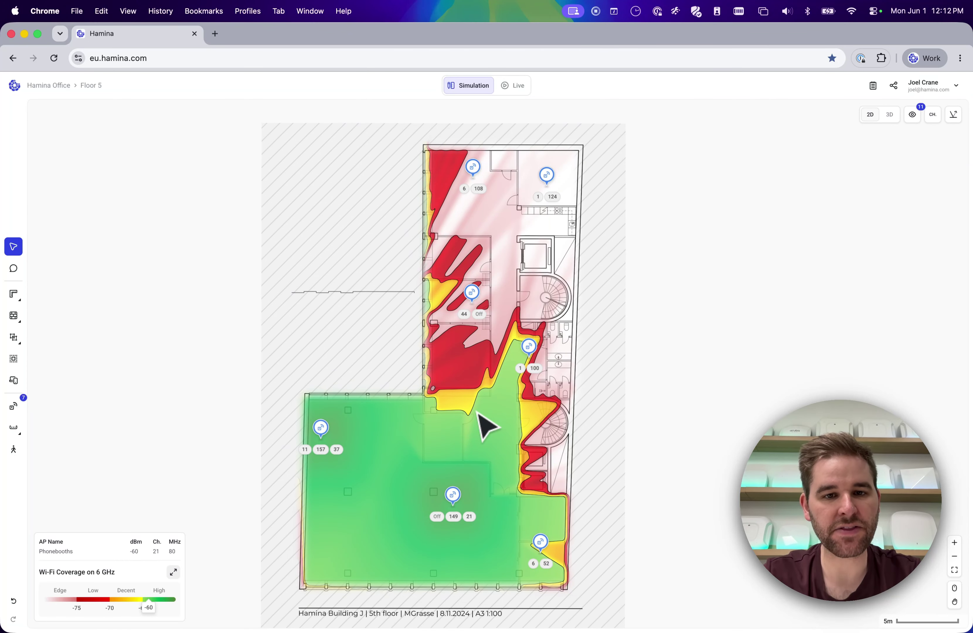
# - Open the Hamina Office map and rename it as Old / Source
pyautogui.click(92, 87)
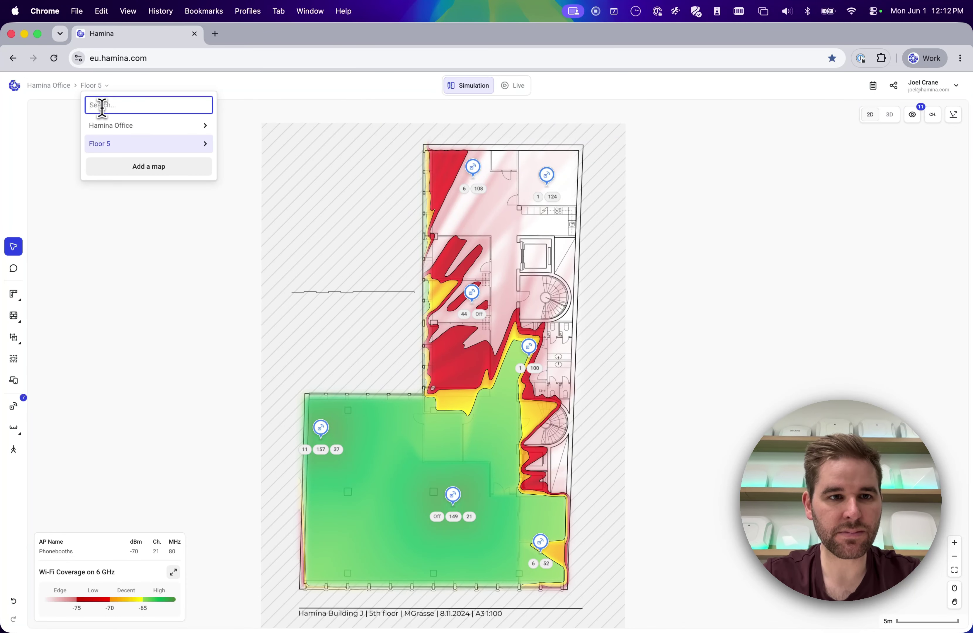
pyautogui.click(109, 125)
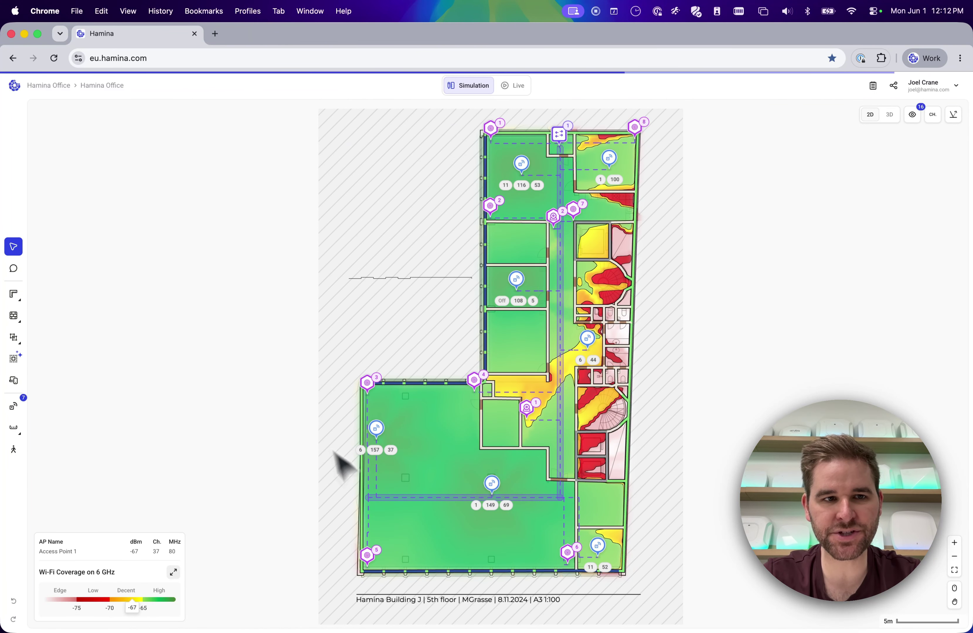
pyautogui.click(109, 85)
pyautogui.moveTo(128, 150)
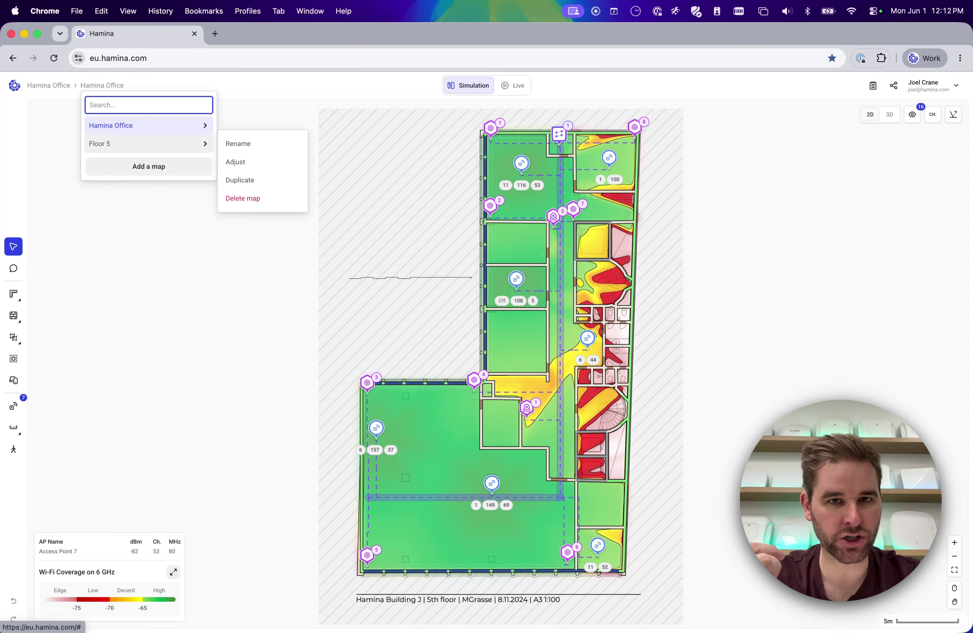
pyautogui.moveTo(191, 127)
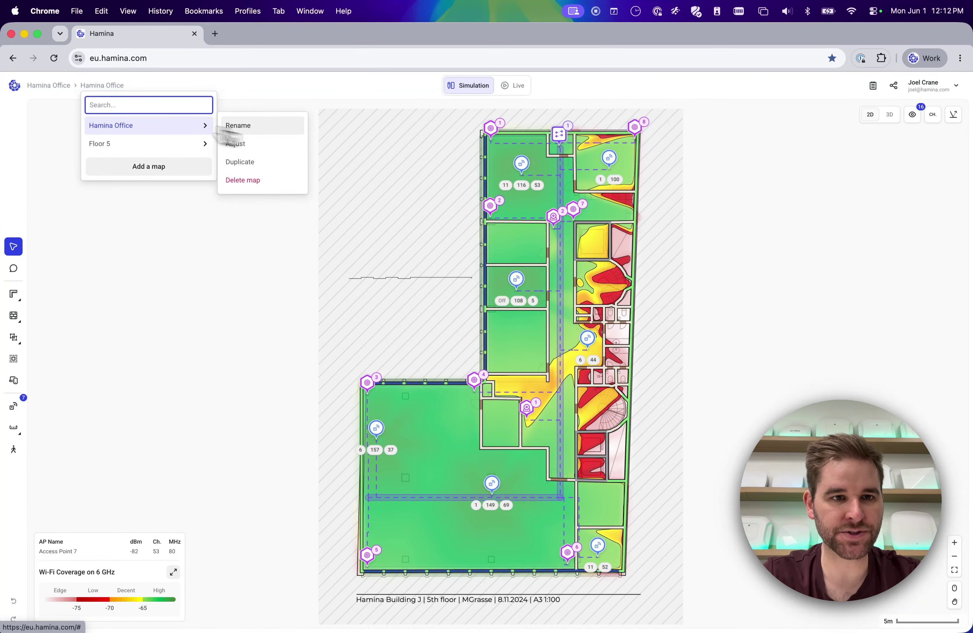
pyautogui.click(238, 125)
pyautogui.tripleClick(441, 349)
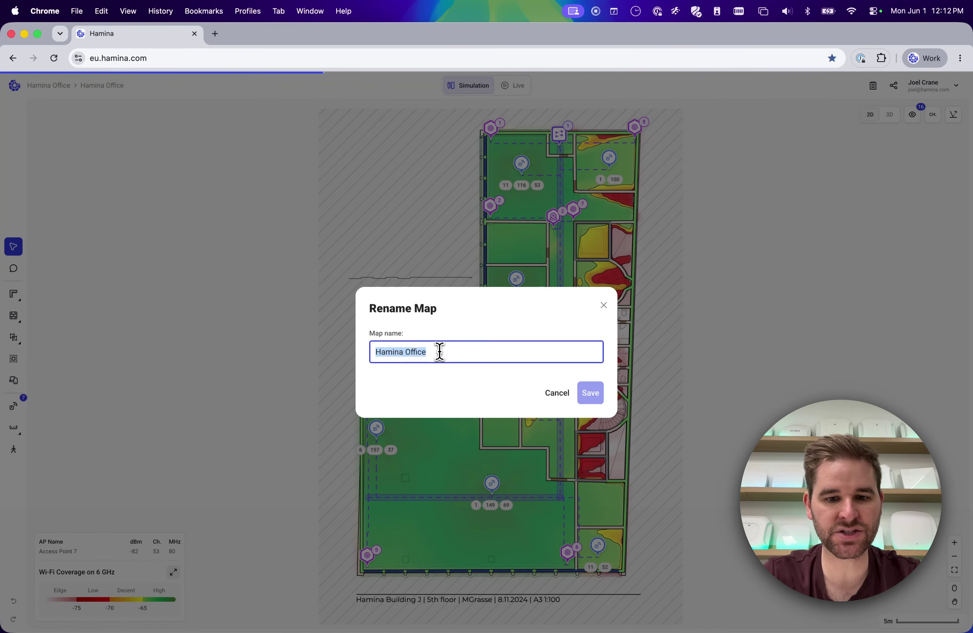
pyautogui.write('Old / Source')
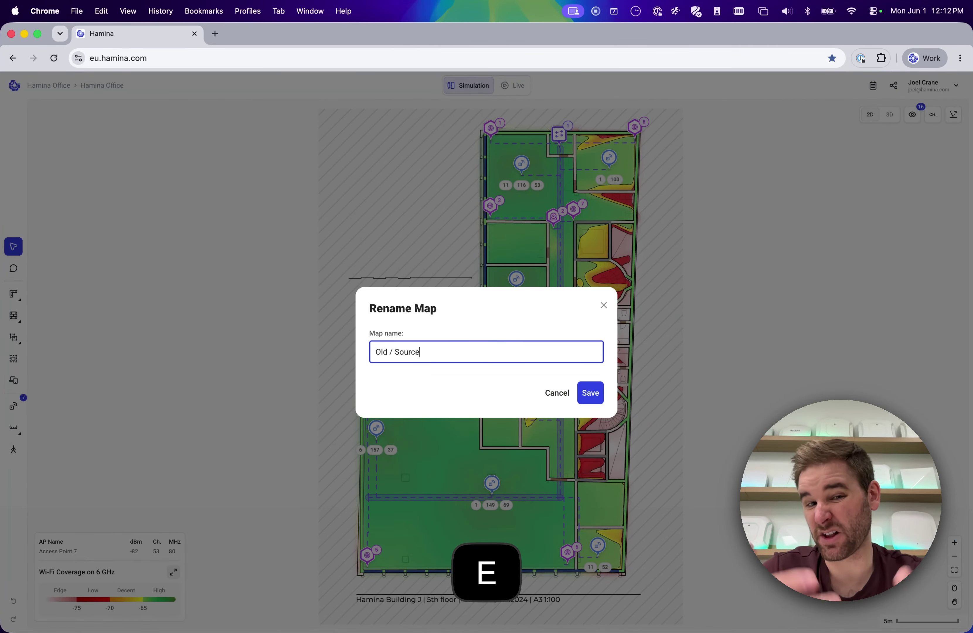
pyautogui.click(582, 394)
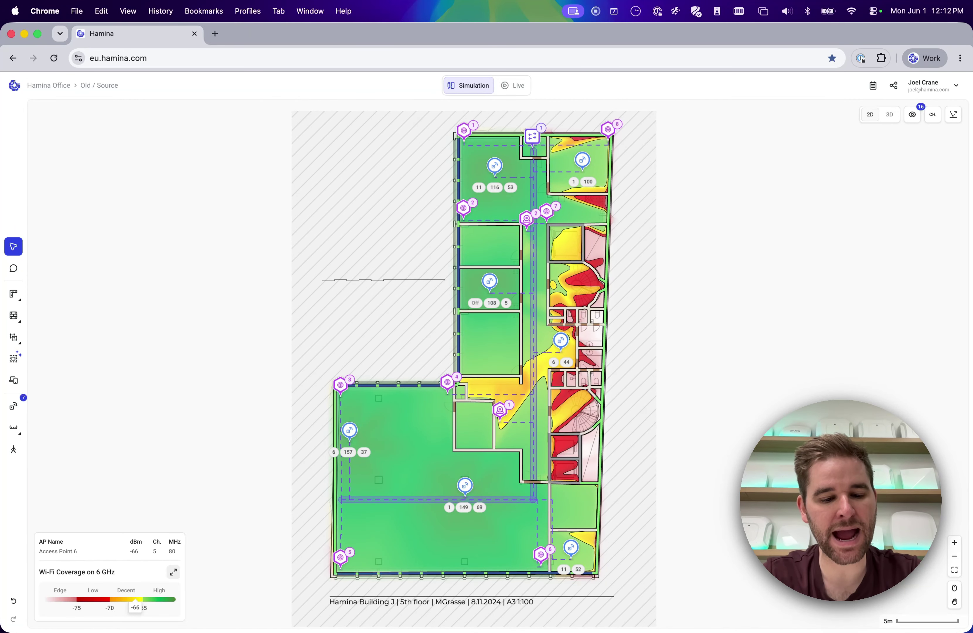
# - Select every item on the Old / Source map and clear the selection again
pyautogui.press('super+a')
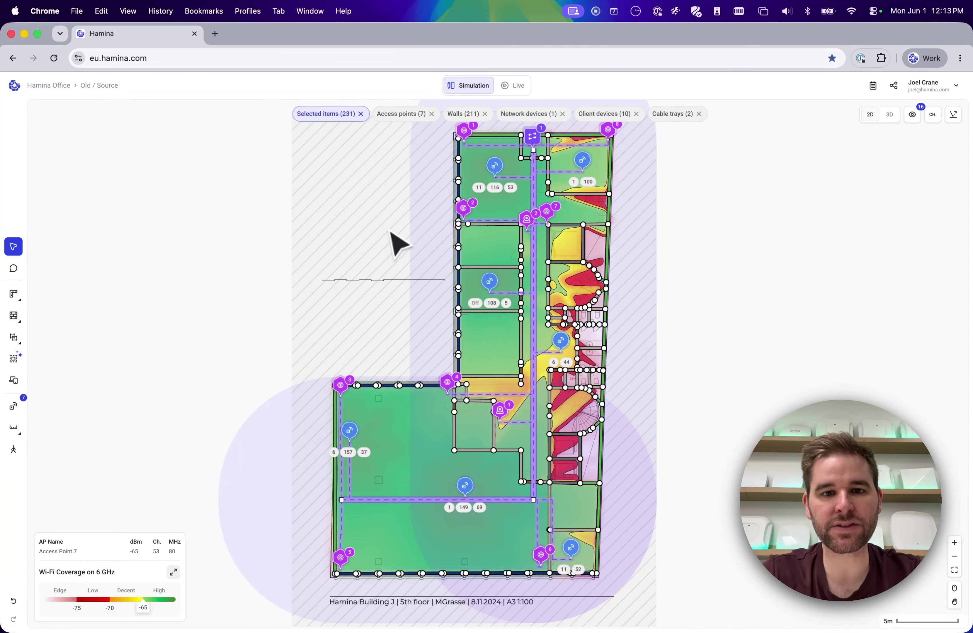
pyautogui.click(384, 270)
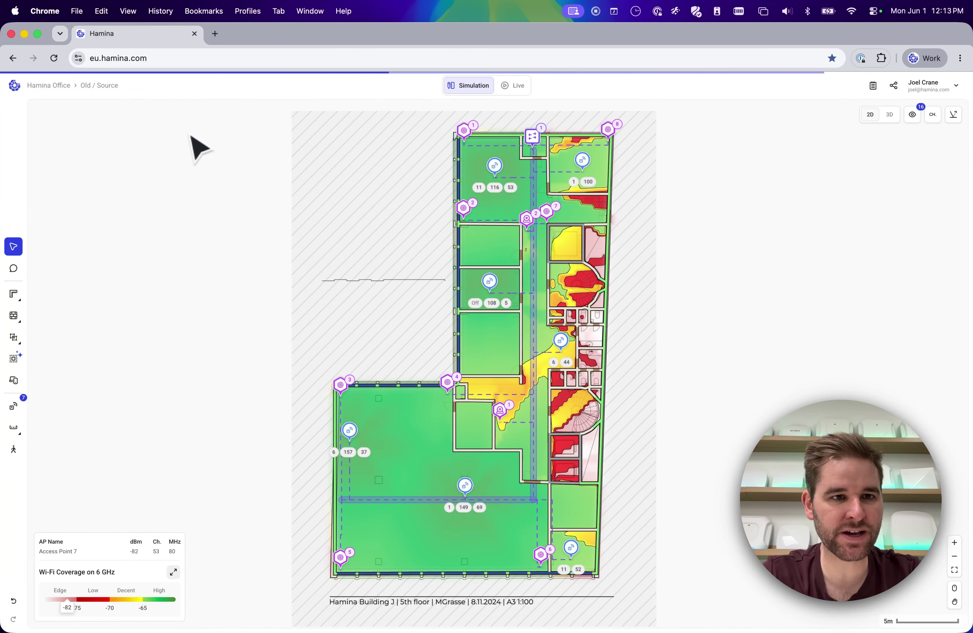
# - Open the Floor 5 map, inspect the Bored Room access point's settings, and clear the selection
pyautogui.click(107, 85)
pyautogui.moveTo(137, 127)
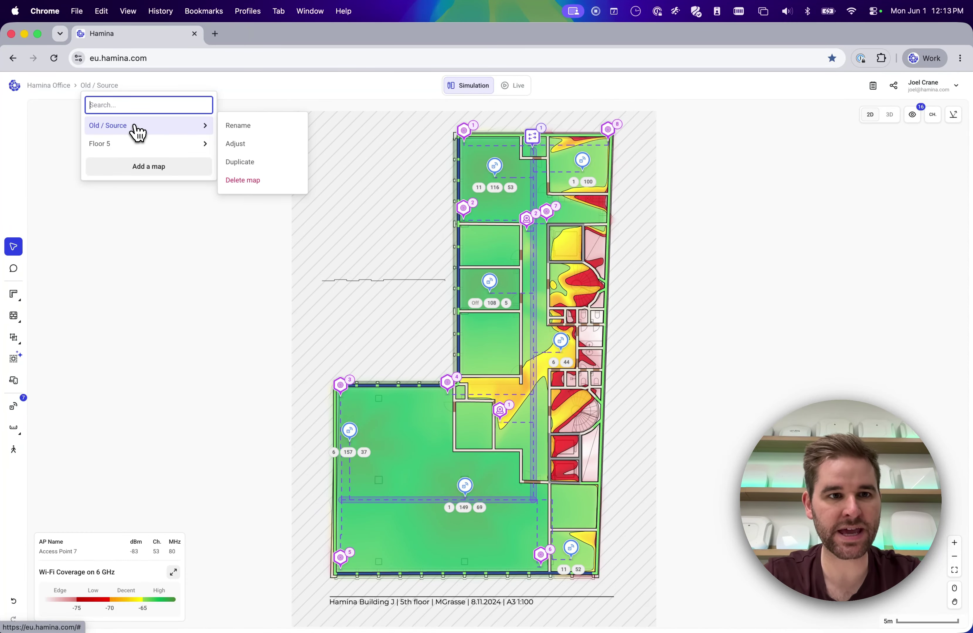
pyautogui.click(142, 145)
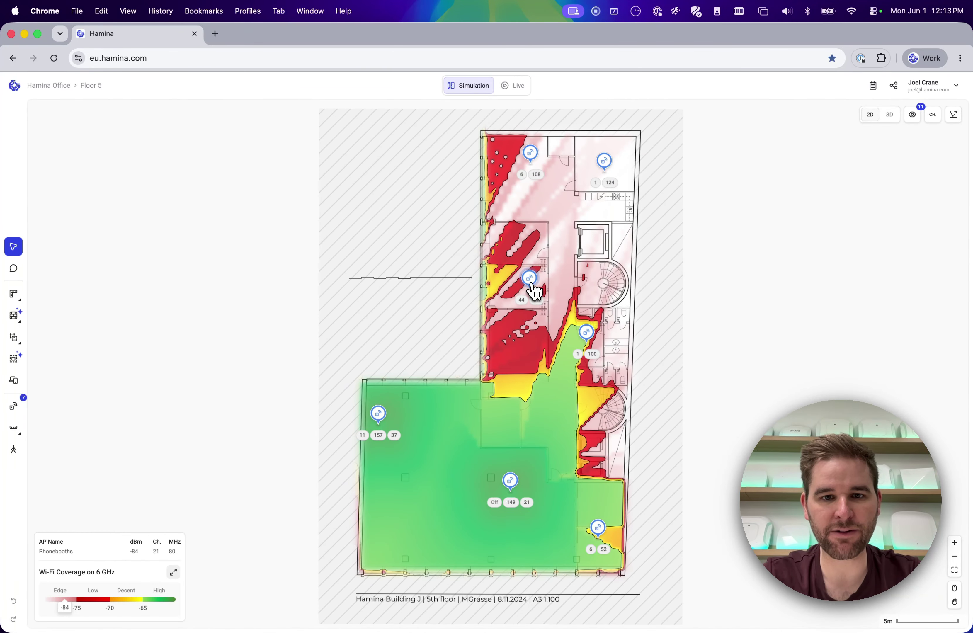
pyautogui.click(534, 289)
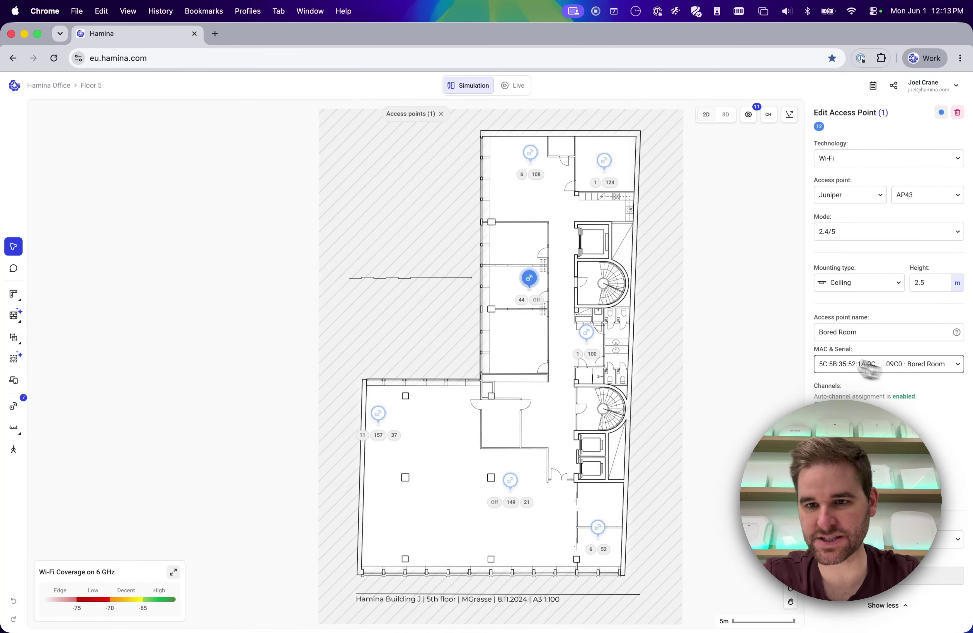
pyautogui.click(736, 333)
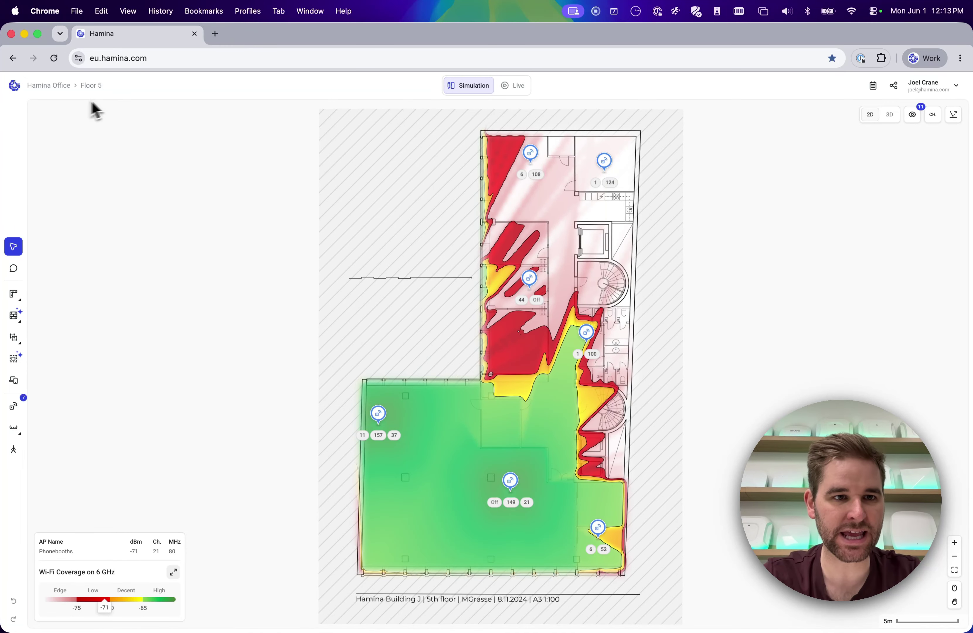
# - Open the Old / Source map and delete all of its access points
pyautogui.click(99, 87)
pyautogui.click(128, 132)
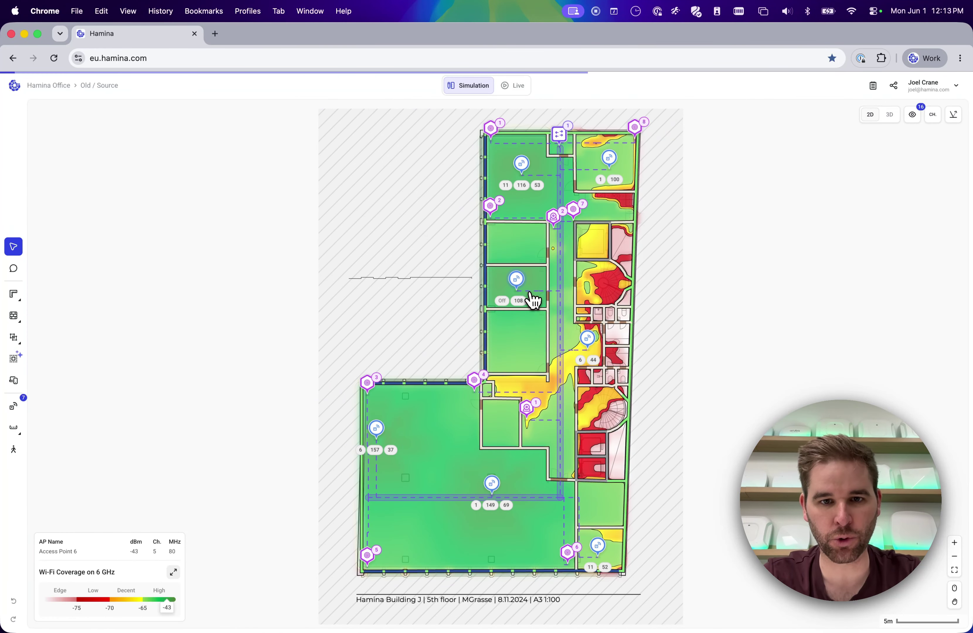
pyautogui.press('super+a')
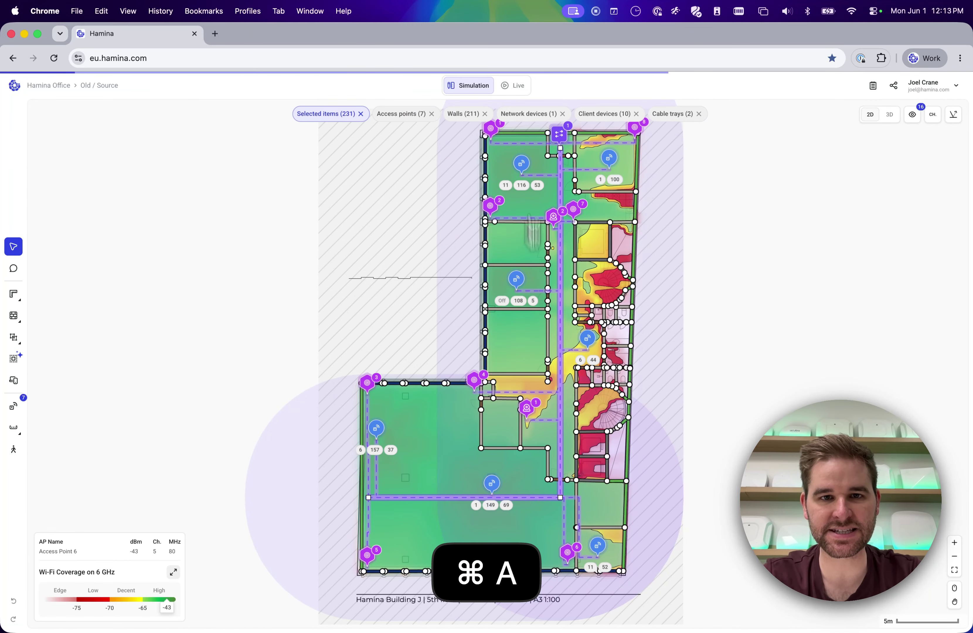
pyautogui.click(402, 118)
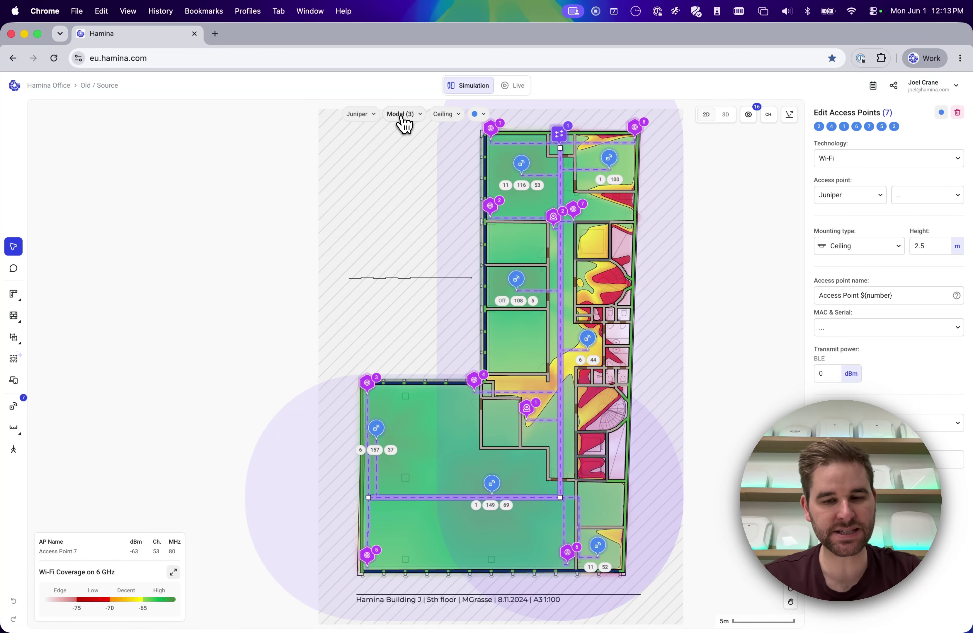
pyautogui.press('BackSpace')
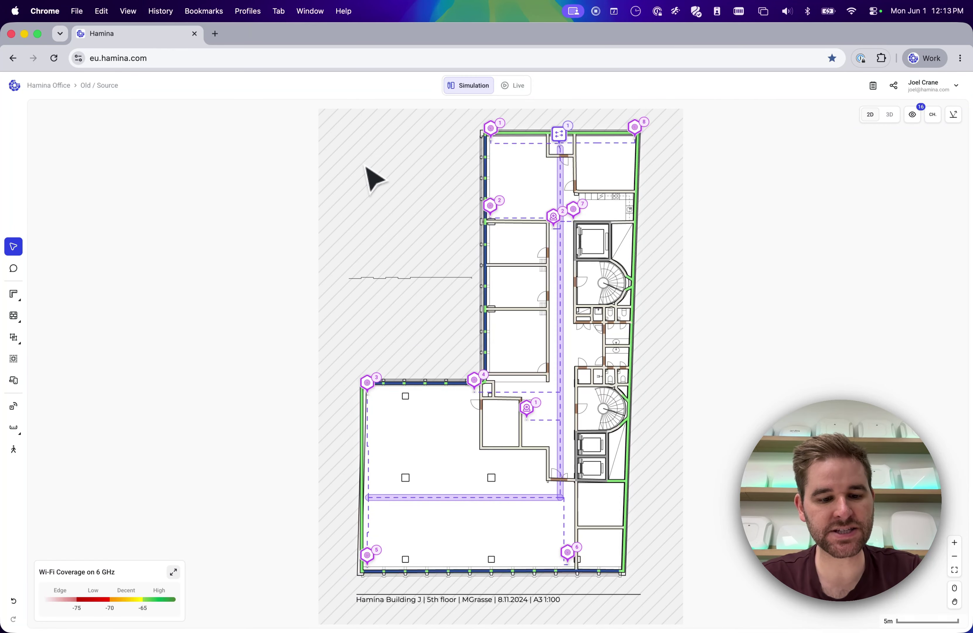
# - Copy every remaining item from the Old / Source map and paste it onto the Floor 5 map
pyautogui.press('super+a')
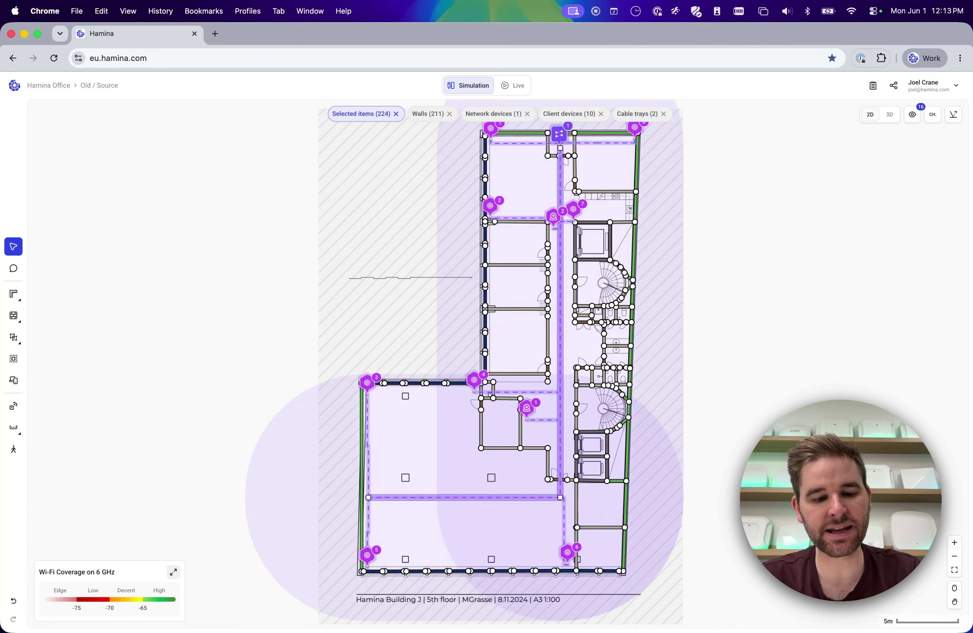
pyautogui.press('super+c')
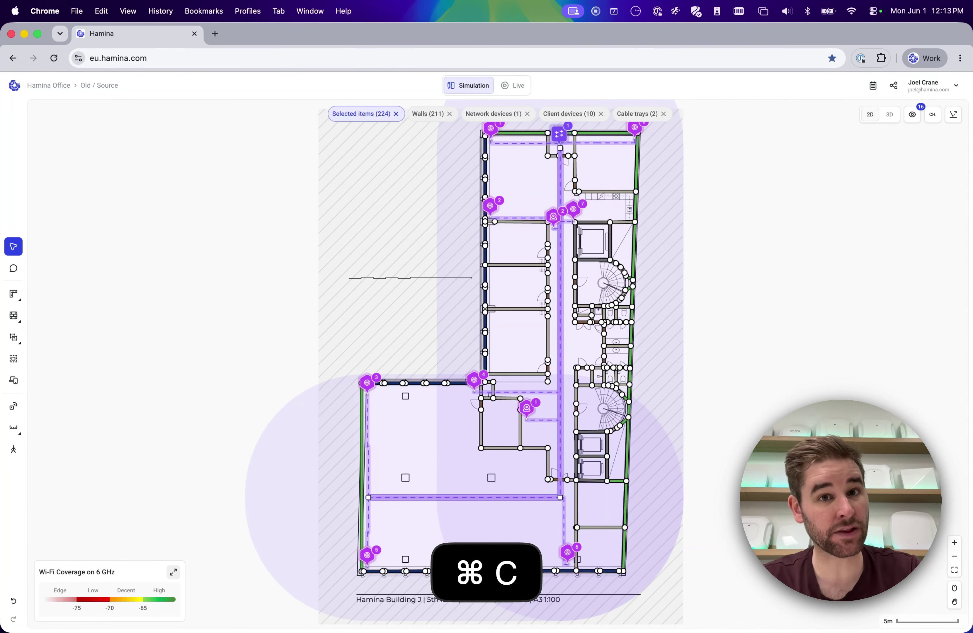
pyautogui.click(100, 86)
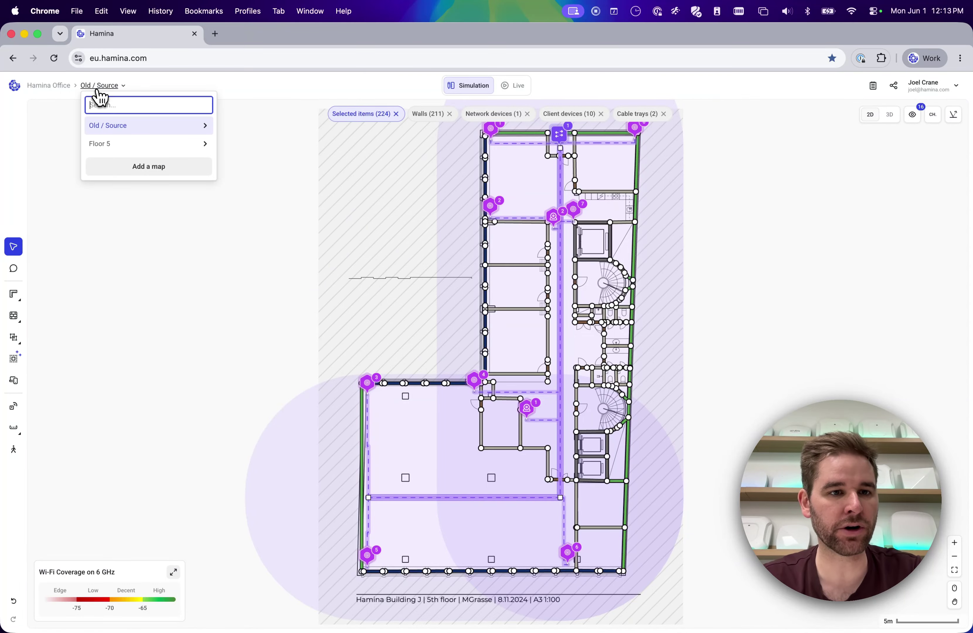
pyautogui.click(111, 146)
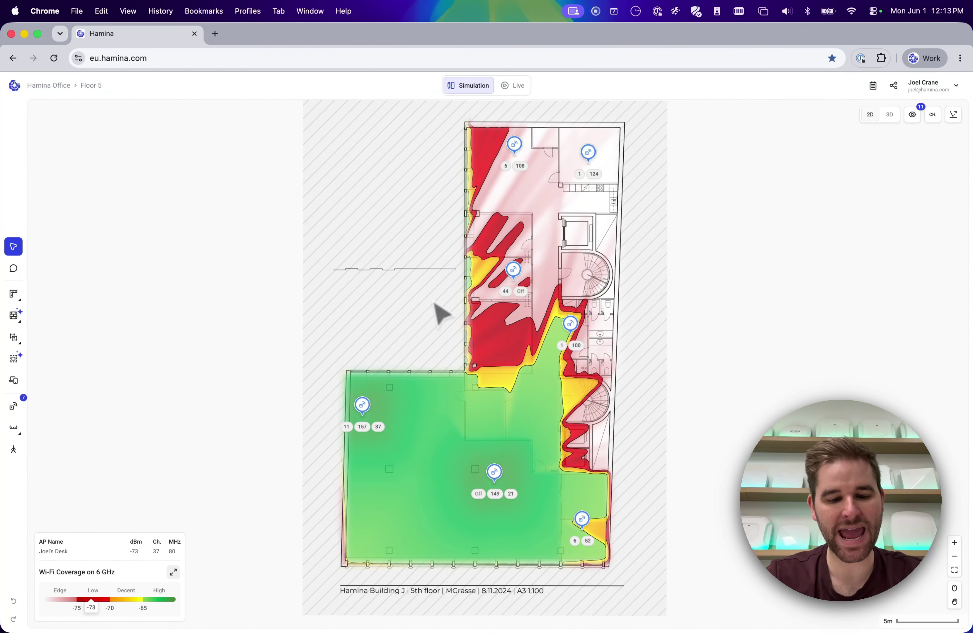
pyautogui.press('super+v')
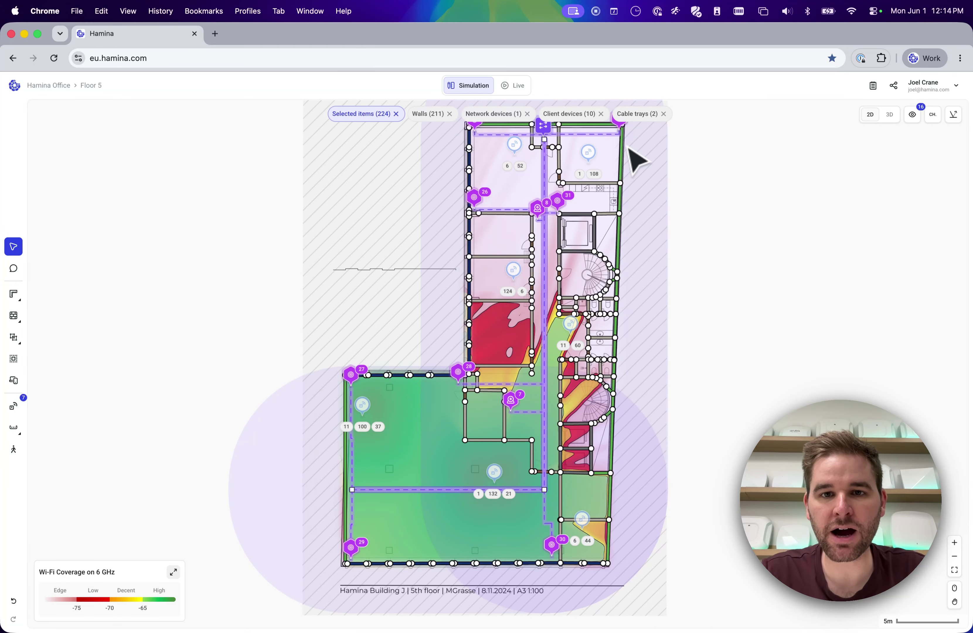
# - Move the pasted items off the Floor 5 plan, and undo both the move and the paste
pyautogui.moveTo(625, 150); pyautogui.dragTo(493, 216)
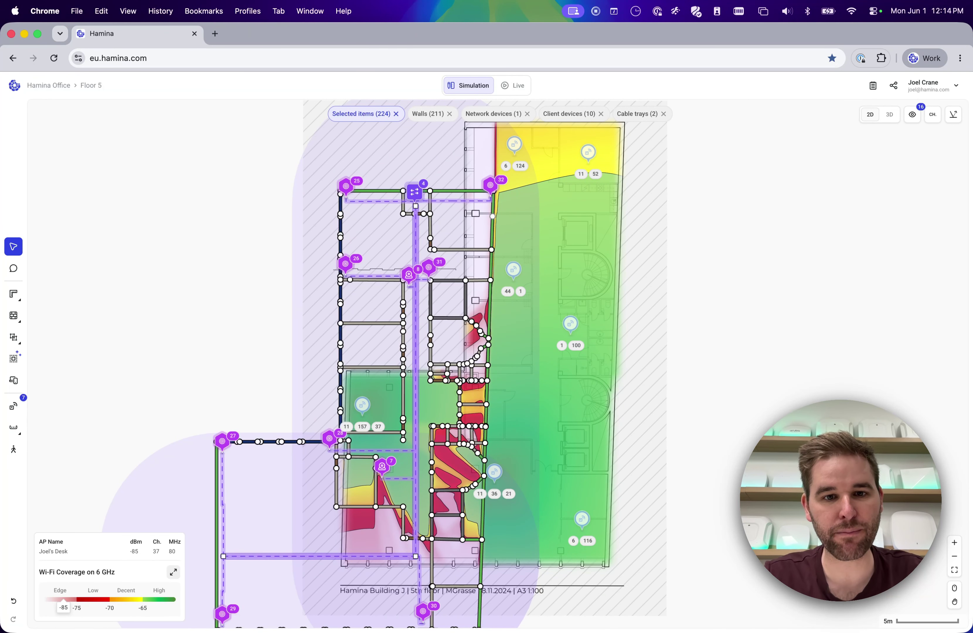
pyautogui.press('super+z')
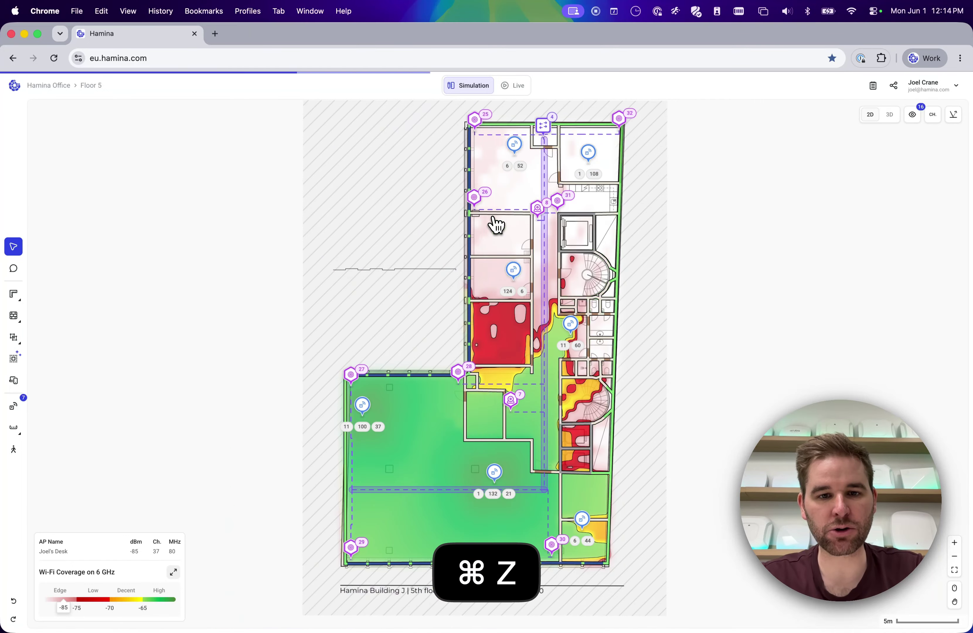
pyautogui.press('super+z')
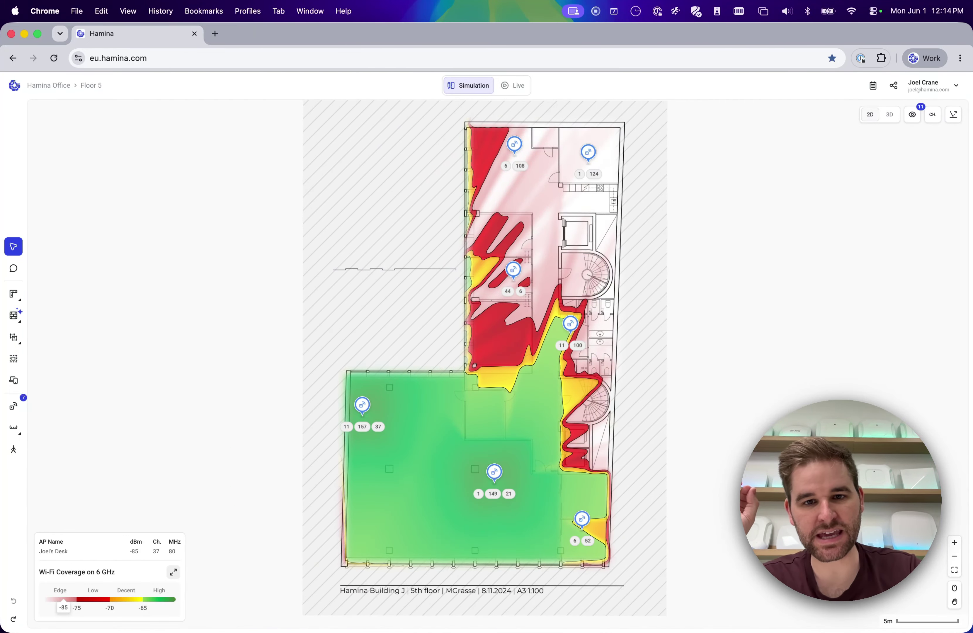
# - Paste the copied items onto Floor 5 again and move them roughly into line with the building outline
pyautogui.press('super+v')
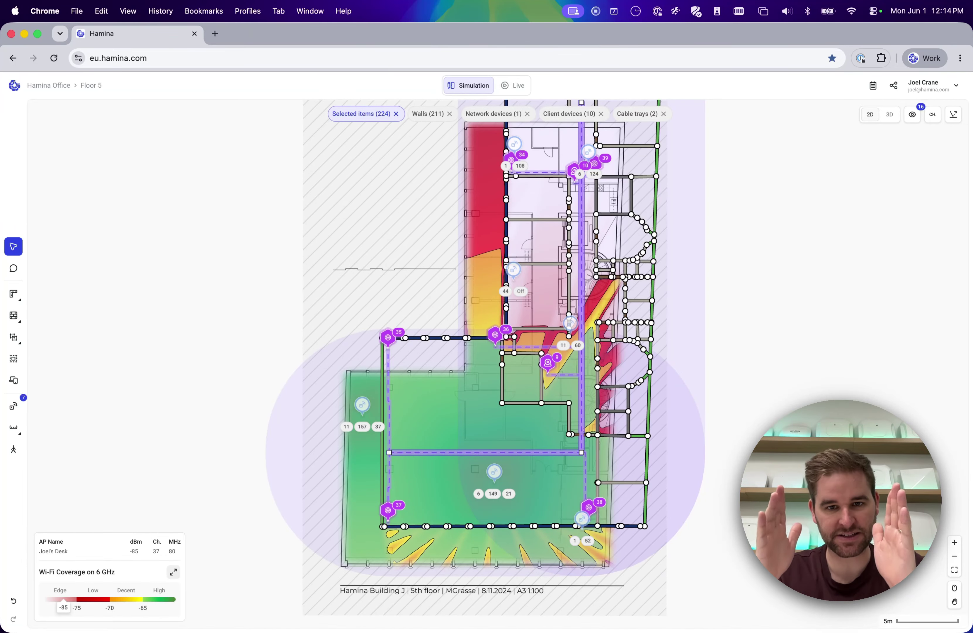
pyautogui.scroll(4, 497, 220)
pyautogui.hscroll(2, 497, 219)
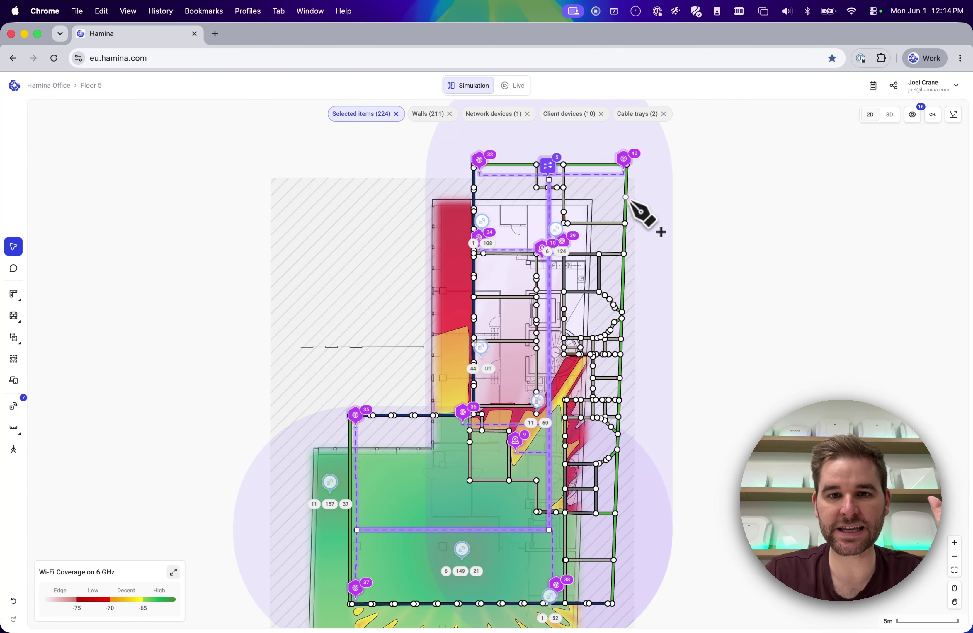
pyautogui.moveTo(628, 198); pyautogui.dragTo(604, 203)
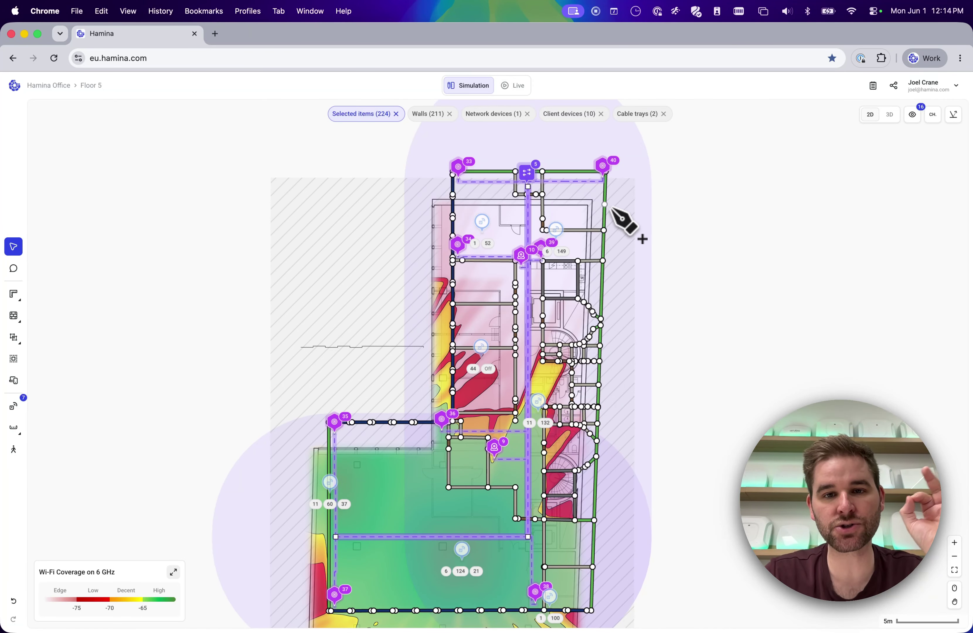
pyautogui.moveTo(621, 218); pyautogui.dragTo(589, 235)
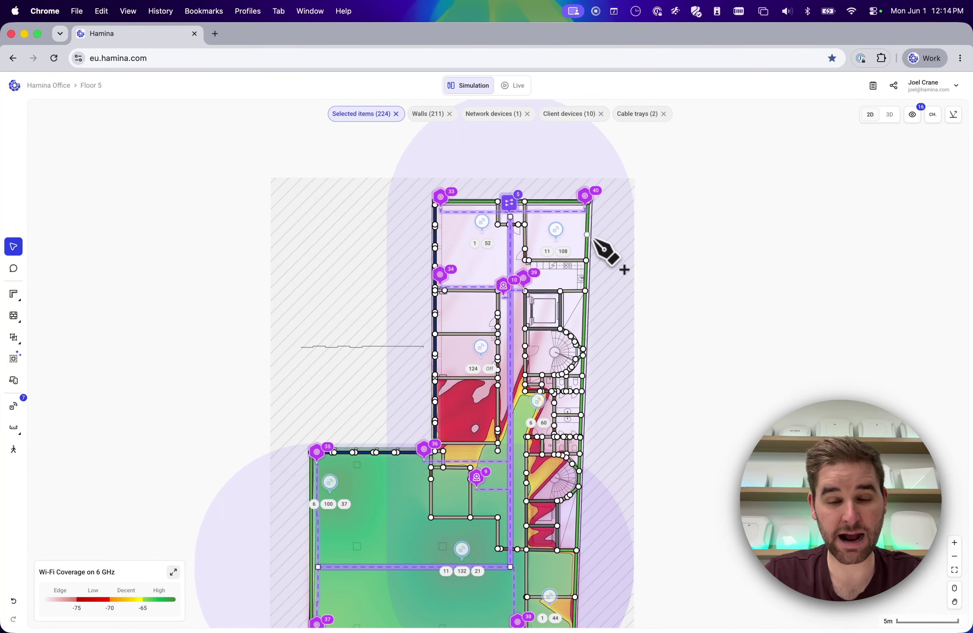
# - Nudge the pasted items until their walls line up with the Floor 5 plan, and clear the selection
pyautogui.scroll(-5, 633, 293)
pyautogui.hscroll(-2, 633, 293)
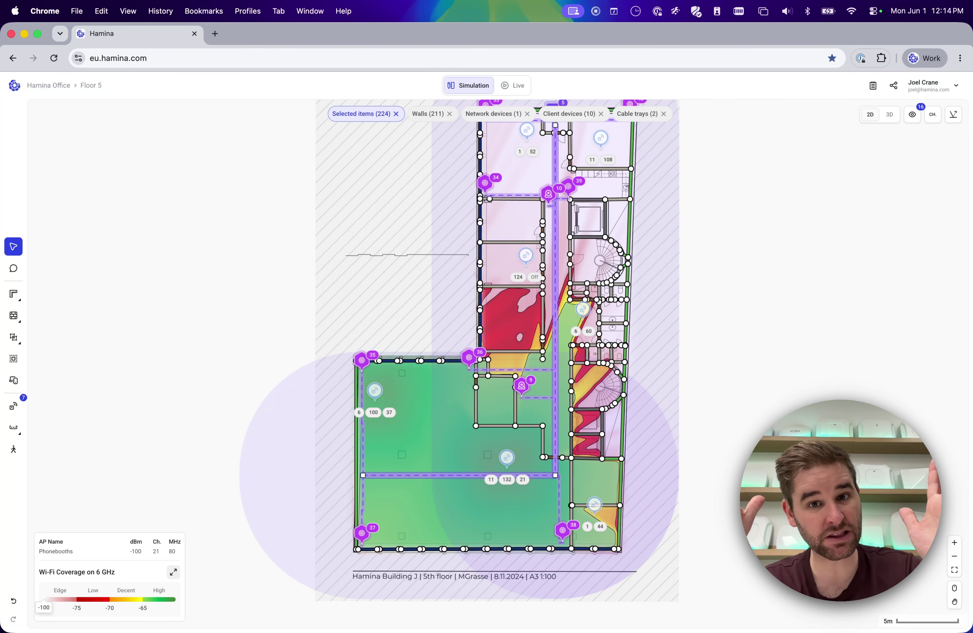
pyautogui.moveTo(633, 147)
pyautogui.mouseDown()
pyautogui.moveTo(576, 172)
pyautogui.moveTo(633, 206)
pyautogui.moveTo(634, 149)
pyautogui.mouseUp()
pyautogui.scroll(3, 730, 279)
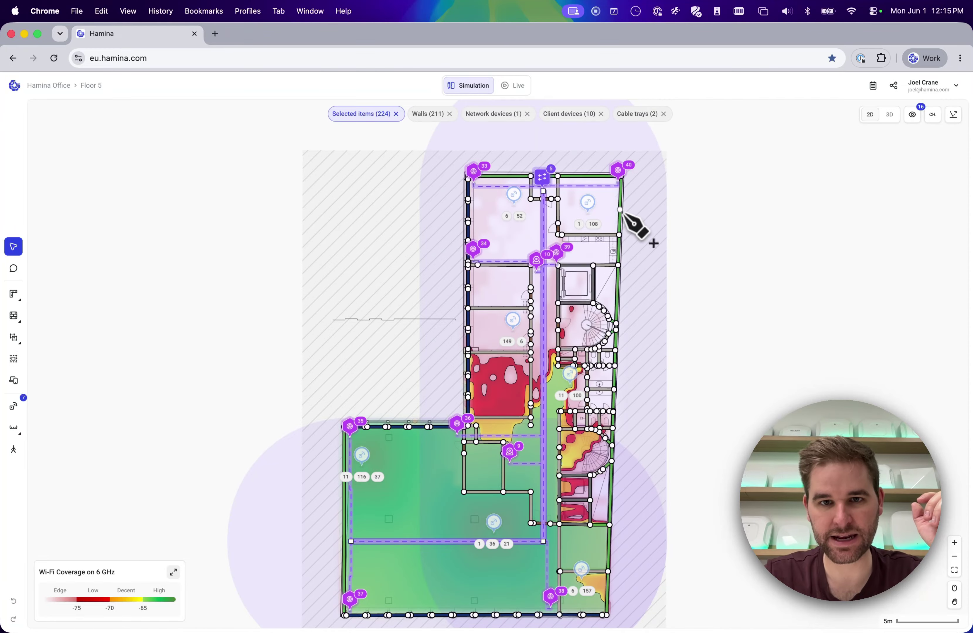
pyautogui.scroll(5, 602, 191)
pyautogui.moveTo(624, 128); pyautogui.dragTo(630, 120)
pyautogui.scroll(-5, 323, 309)
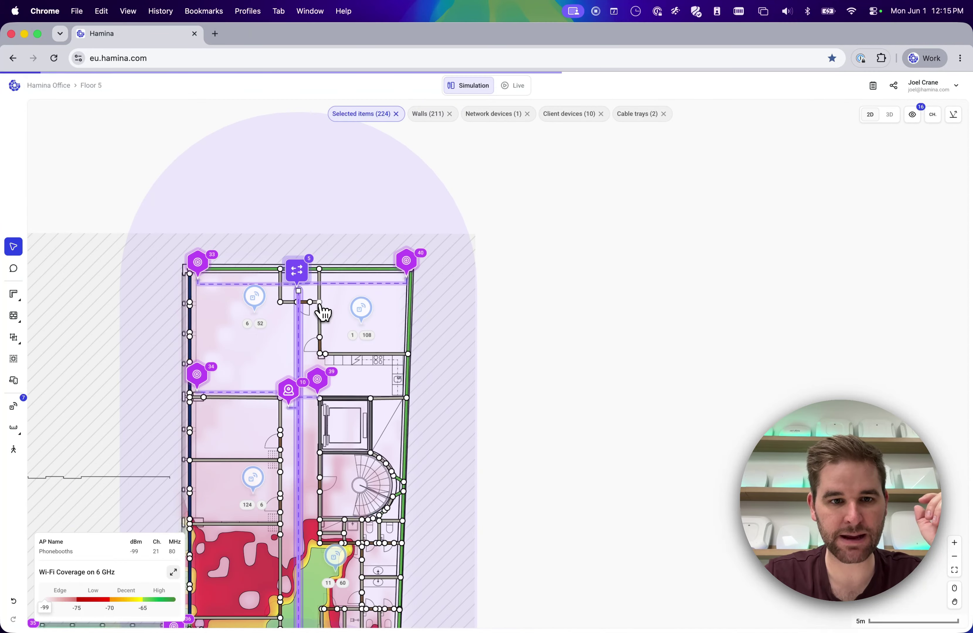
pyautogui.hscroll(-5, 323, 308)
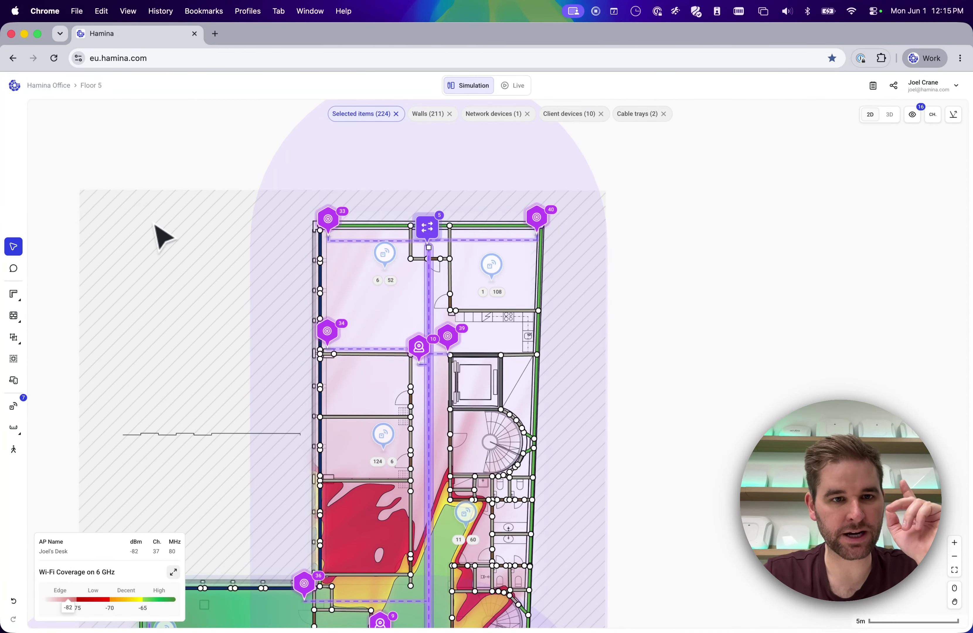
pyautogui.click(169, 194)
pyautogui.scroll(-3, 169, 192)
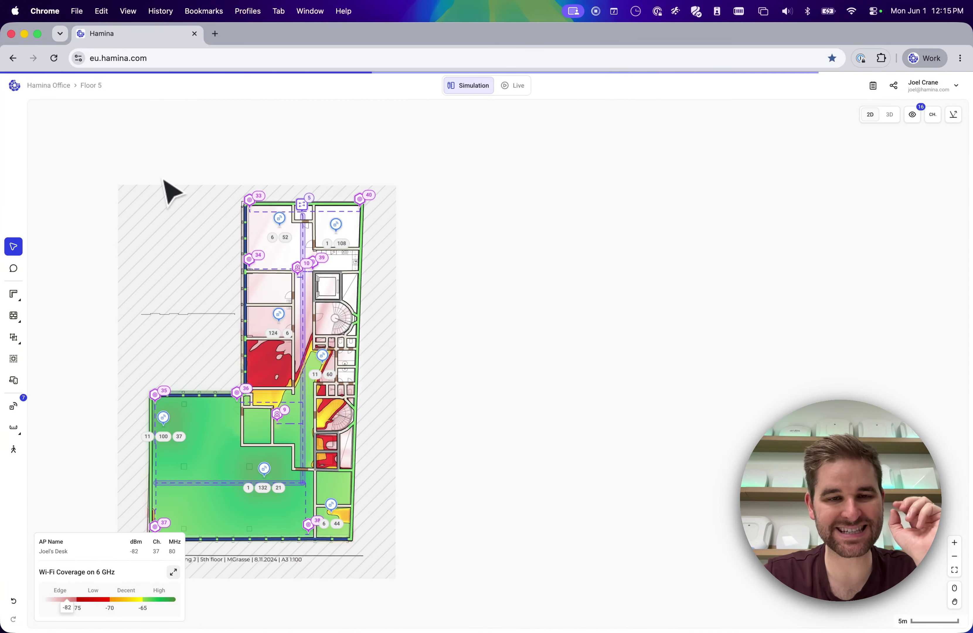
pyautogui.hscroll(-2, 171, 191)
# - Undo the alignment moves and the paste on Floor 5, leaving only the original access points
pyautogui.press('super+z')
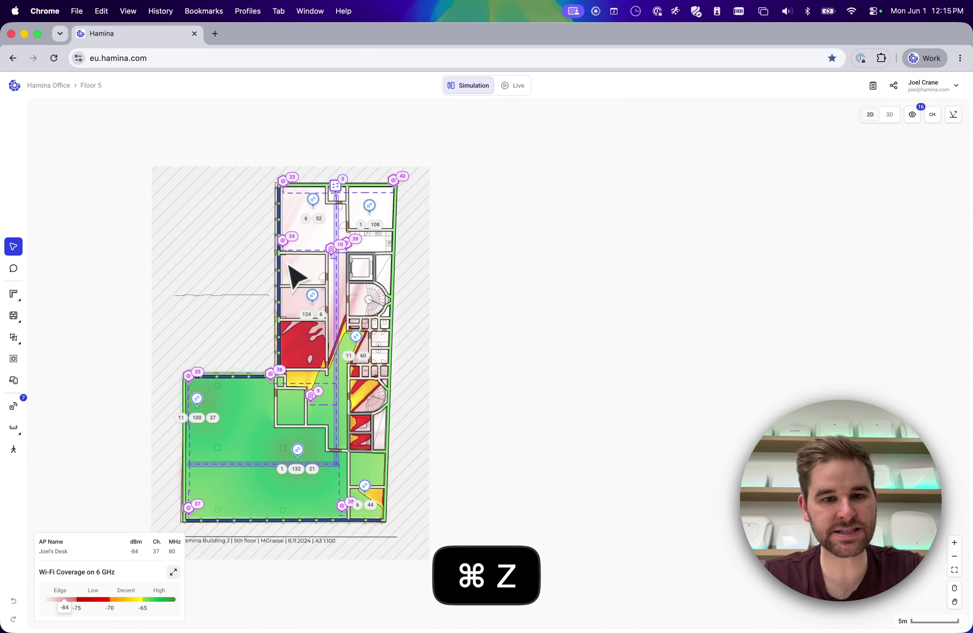
pyautogui.press('super+z')
pyautogui.press('super+z')
pyautogui.press('super+z')
pyautogui.press('super+z')
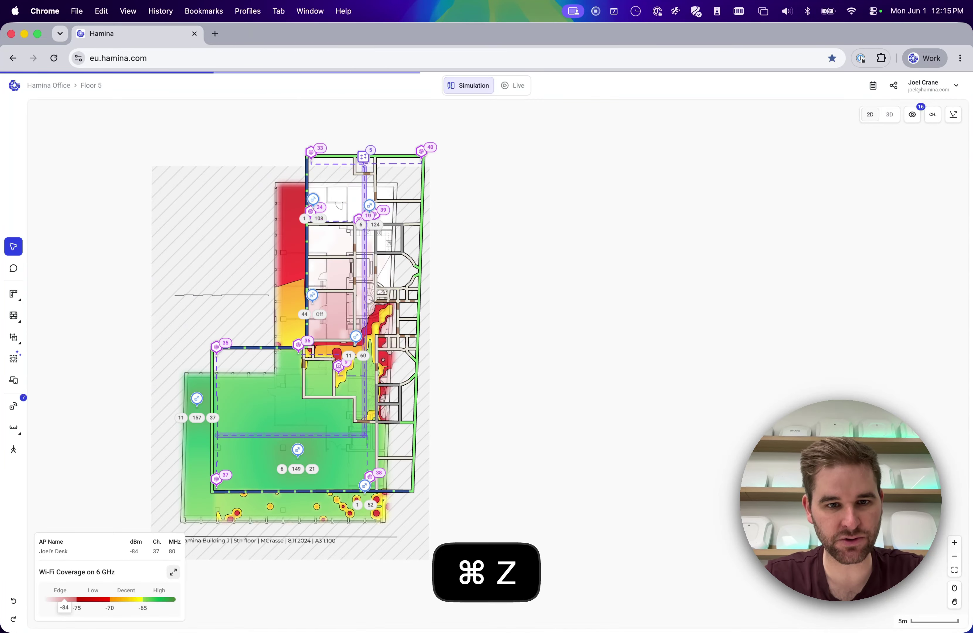
pyautogui.press('super+z')
pyautogui.press('super+z')
pyautogui.hscroll(-2, 330, 391)
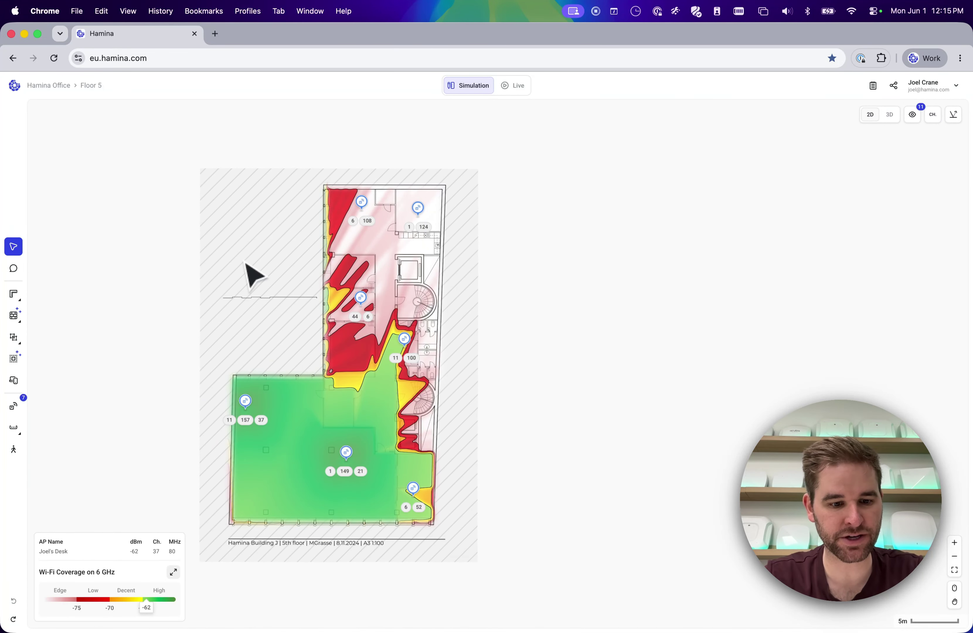
# - On the Old / Source map, set the scale by measuring the detached horizontal line beside the building as 6 m
pyautogui.click(91, 90)
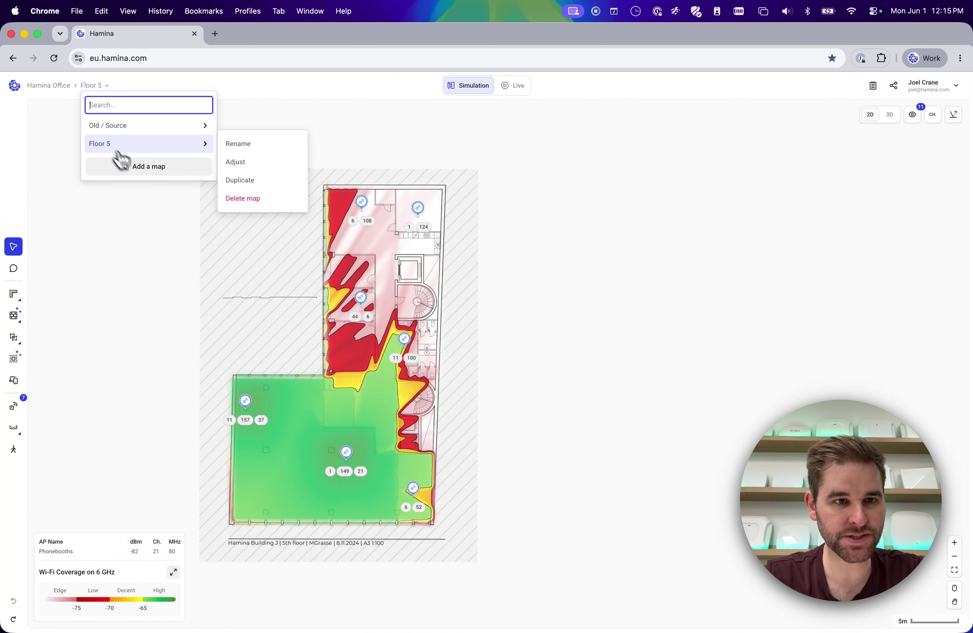
pyautogui.click(134, 126)
pyautogui.scroll(5, 433, 323)
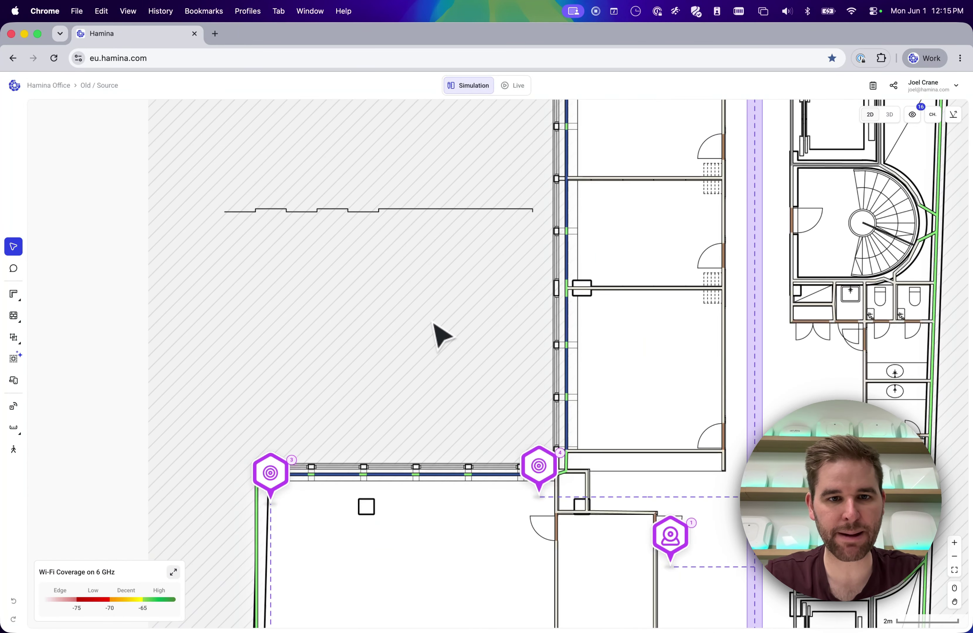
pyautogui.click(13, 294)
pyautogui.click(58, 302)
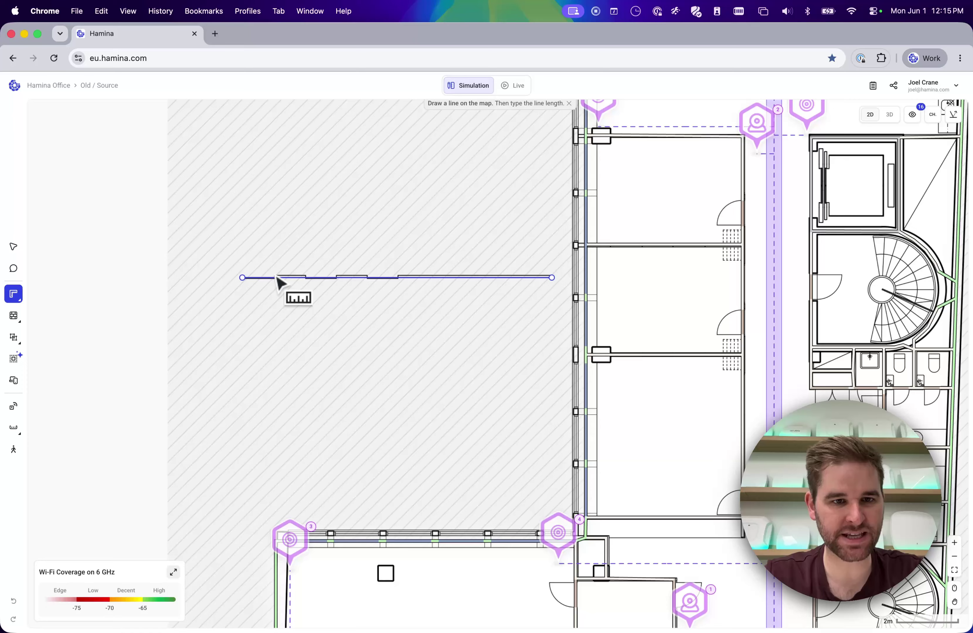
pyautogui.click(243, 279)
pyautogui.click(554, 283)
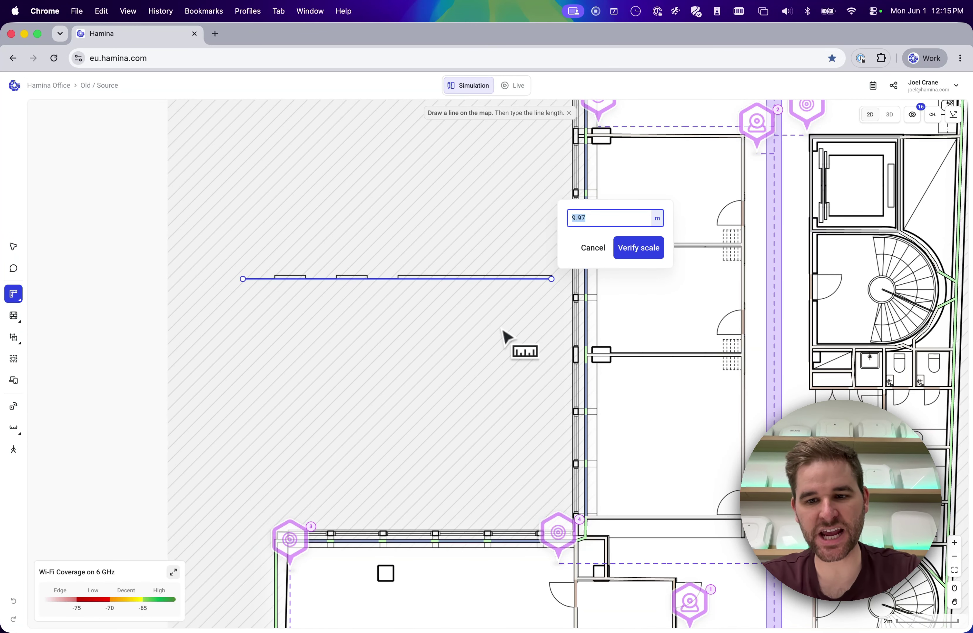
pyautogui.write('6')
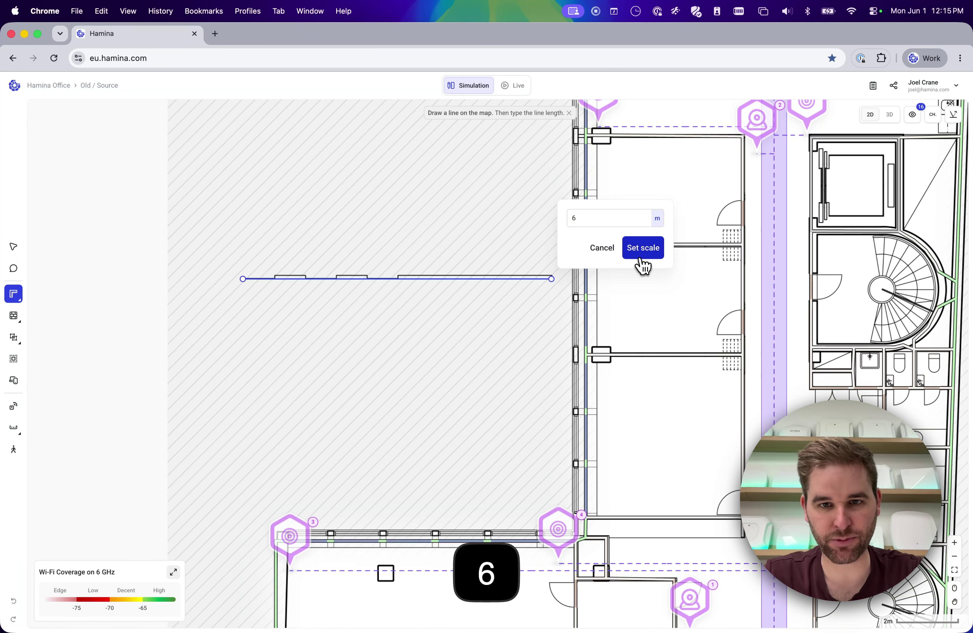
pyautogui.click(641, 252)
# - Copy all items from the rescaled Old / Source map onto Floor 5 and move them over the building plan
pyautogui.click(13, 251)
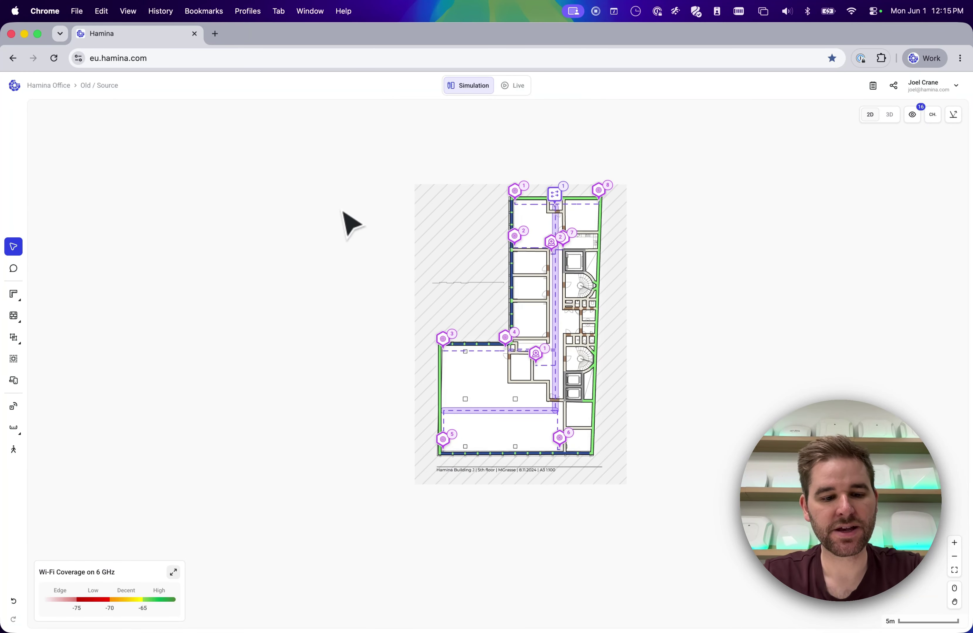
pyautogui.press('super+a')
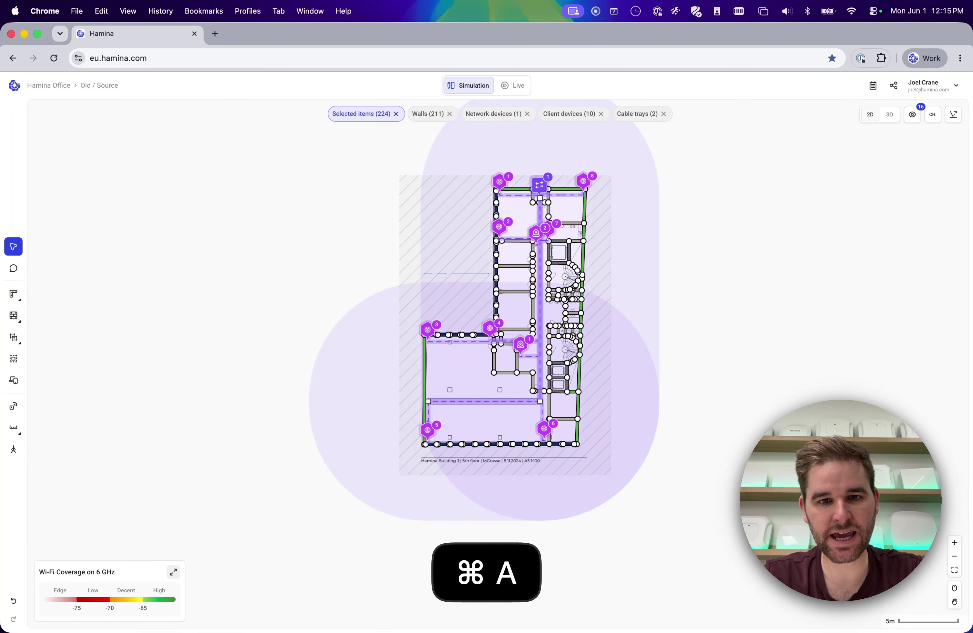
pyautogui.press('super+c')
pyautogui.click(114, 88)
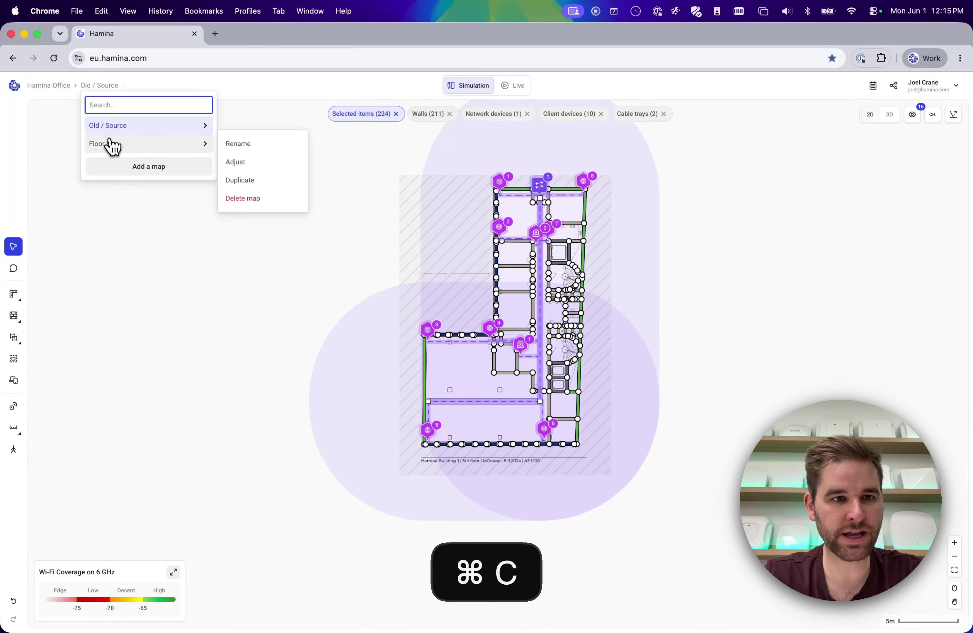
pyautogui.click(107, 144)
pyautogui.press('super+v')
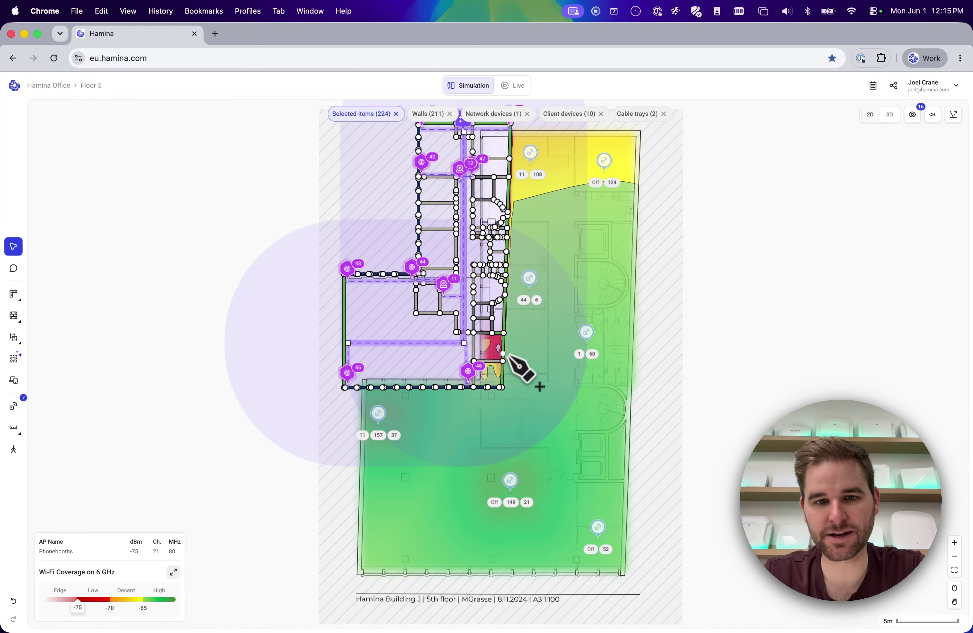
pyautogui.moveTo(503, 349); pyautogui.dragTo(594, 500)
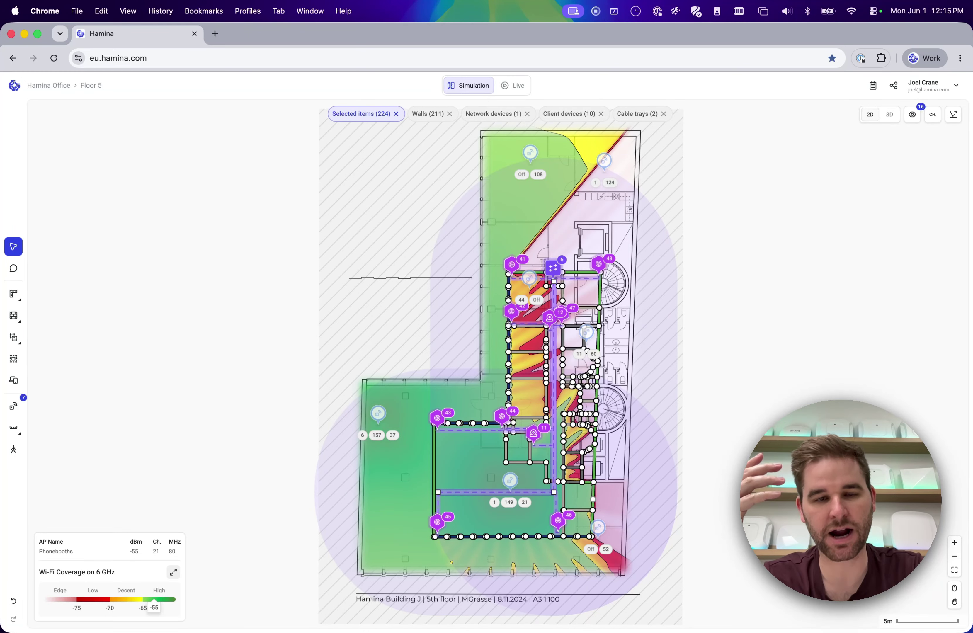
# - Undo the move and the paste on Floor 5, leaving only the original access points
pyautogui.press('super+z')
pyautogui.press('super+z')
pyautogui.press('super+z')
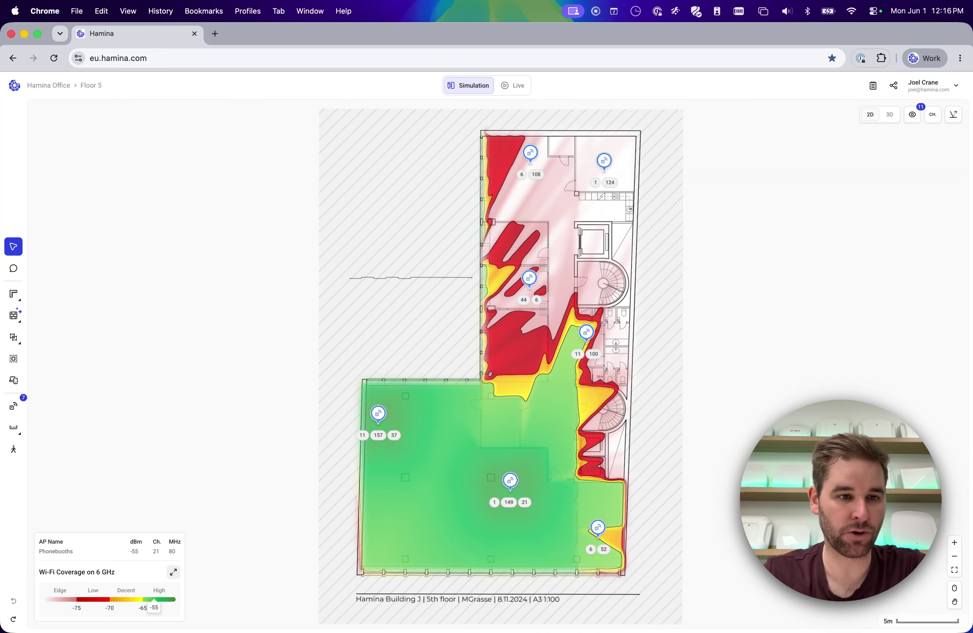
# - Measure the detached horizontal line on Floor 5 from end to end with the scale tool, without changing the scale
pyautogui.click(13, 294)
pyautogui.click(44, 295)
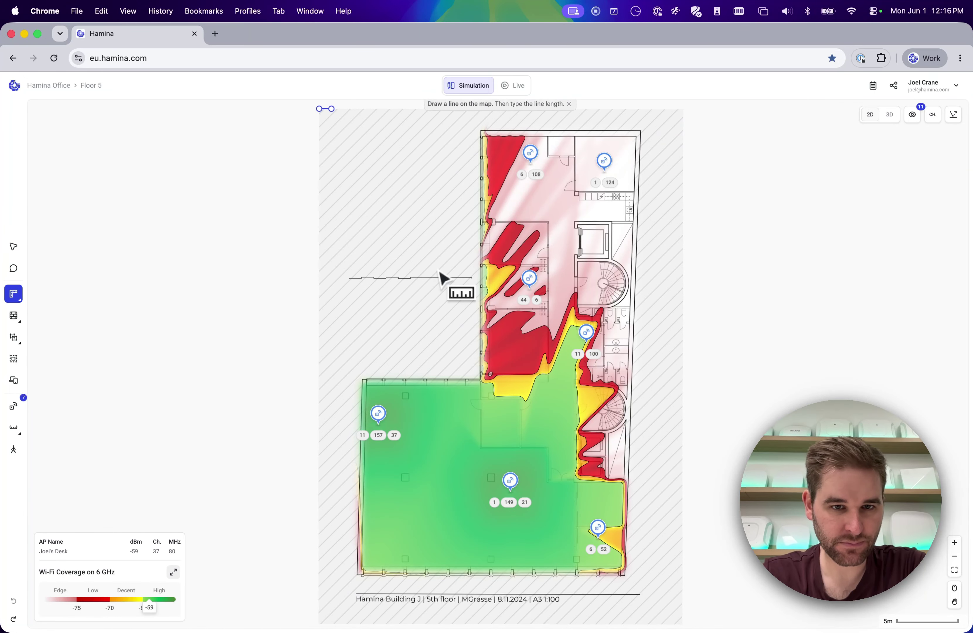
pyautogui.scroll(5, 443, 279)
pyautogui.scroll(5, 87, 323)
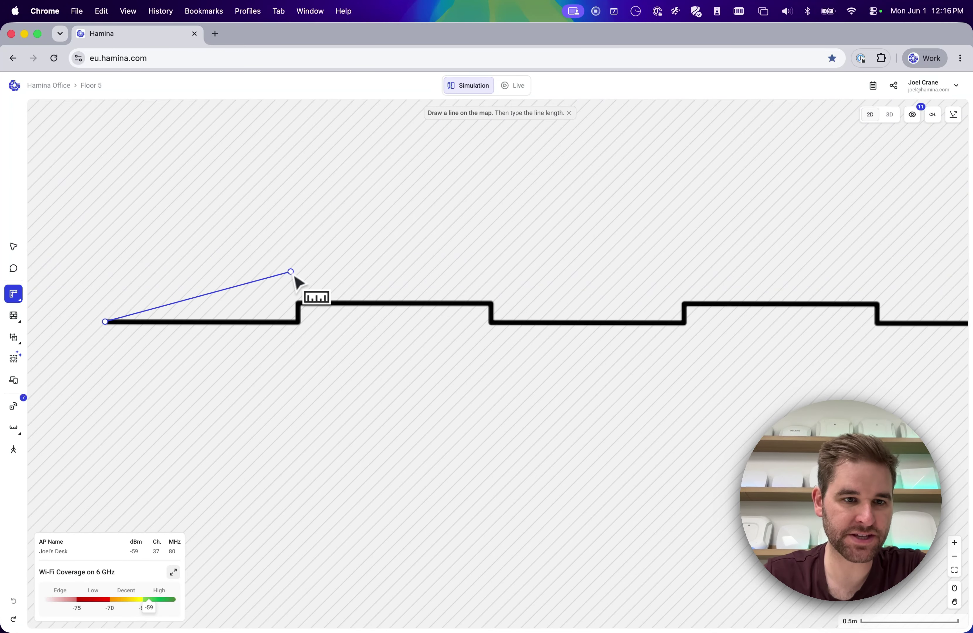
pyautogui.scroll(5, 295, 280)
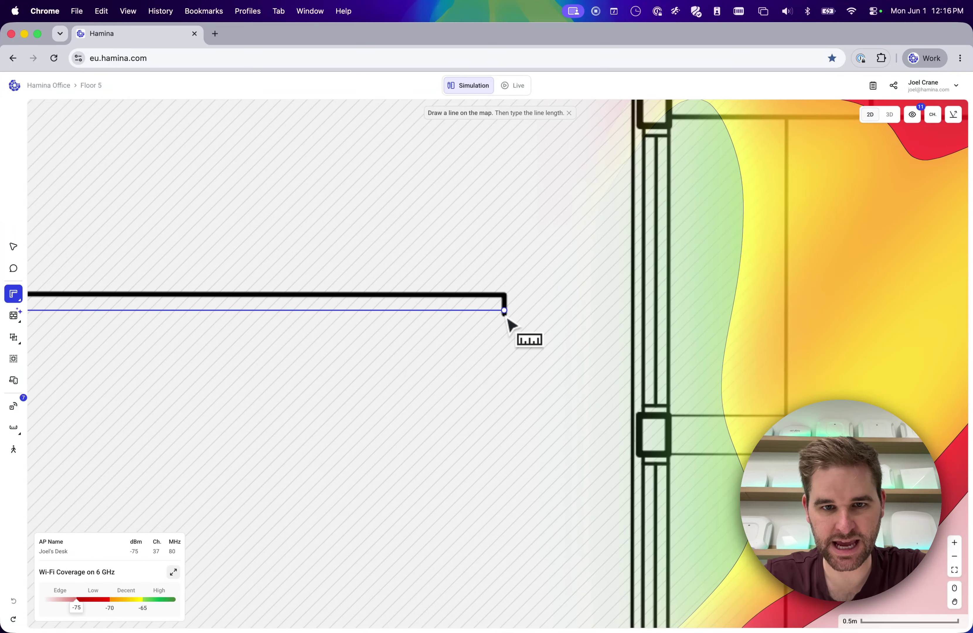
pyautogui.click(506, 317)
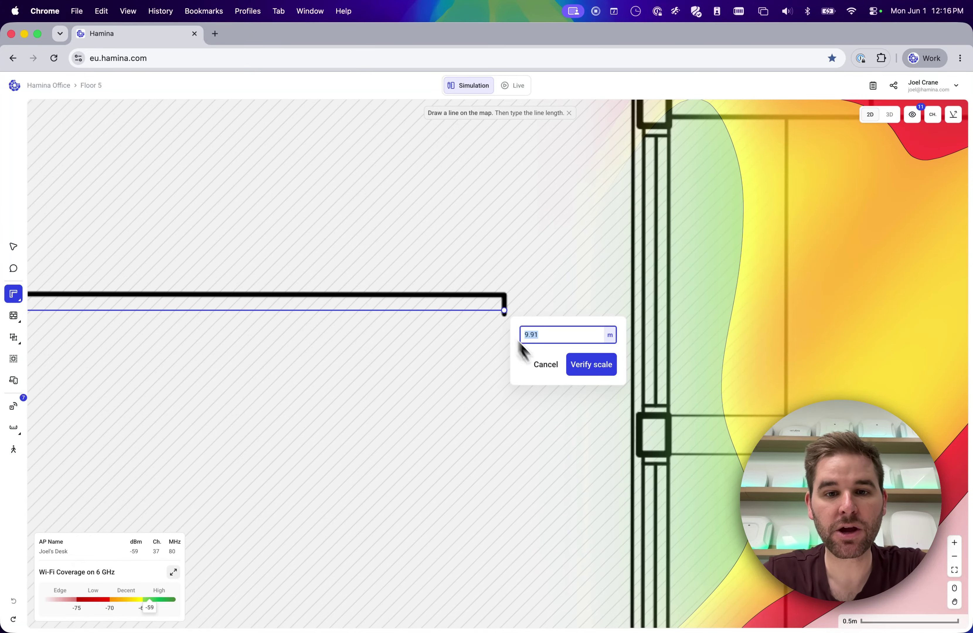
pyautogui.click(546, 365)
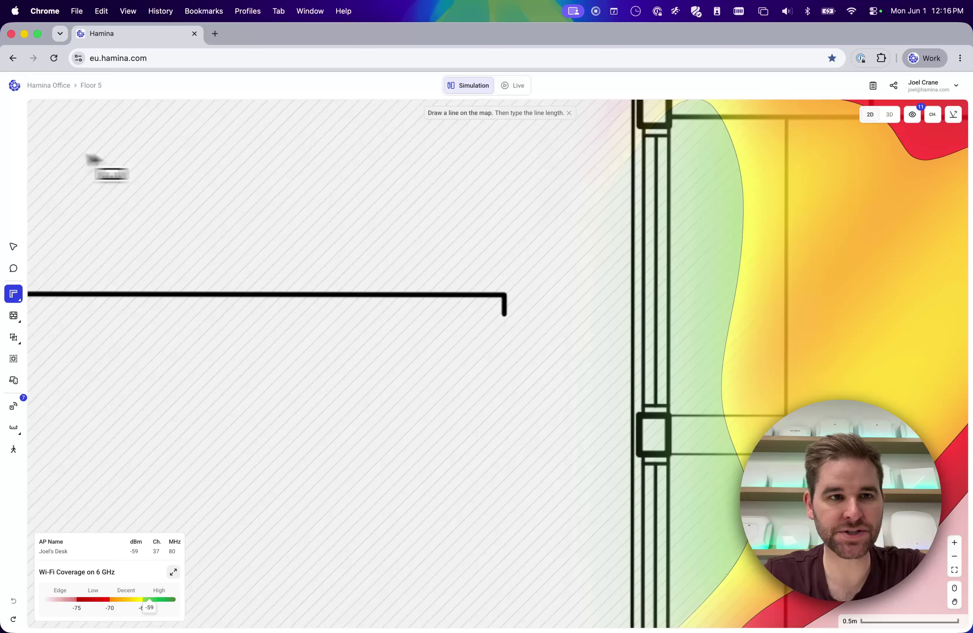
# - On the Old / Source map, set the scale by measuring the same detached horizontal line from end to end as 9.91 m
pyautogui.click(86, 86)
pyautogui.moveTo(104, 144)
pyautogui.click(117, 125)
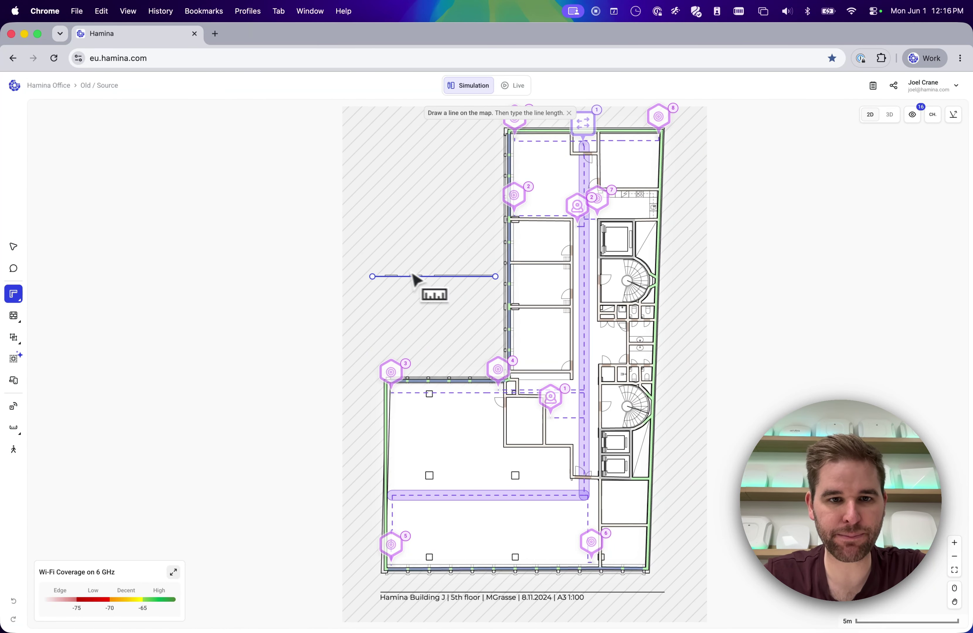
pyautogui.moveTo(372, 250); pyautogui.dragTo(436, 202)
pyautogui.write('4.62')
pyautogui.click(522, 261)
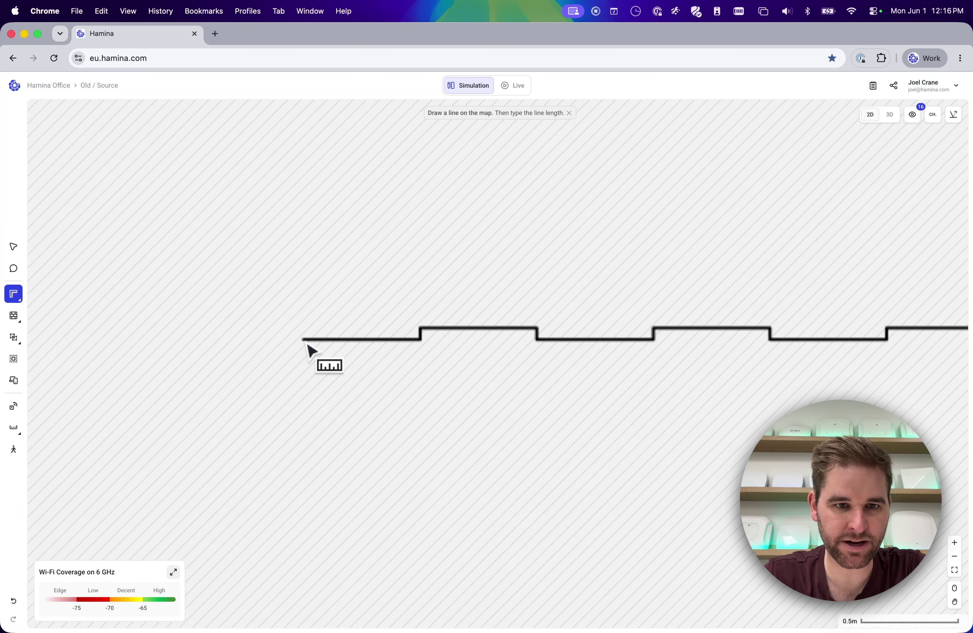
pyautogui.moveTo(307, 344)
pyautogui.mouseDown()
pyautogui.moveTo(528, 291)
pyautogui.moveTo(634, 338)
pyautogui.mouseUp()
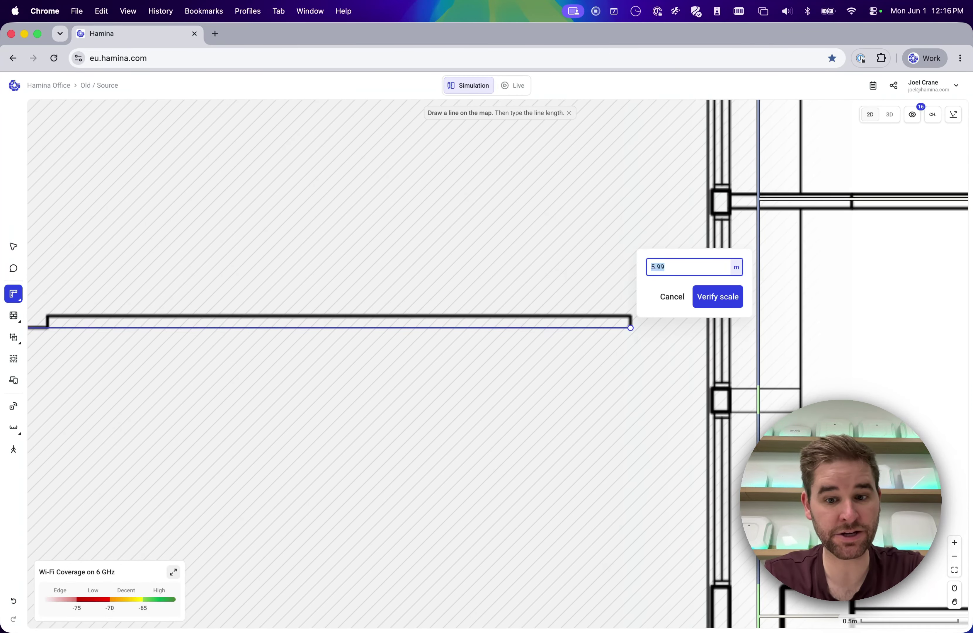
pyautogui.write('9.9')
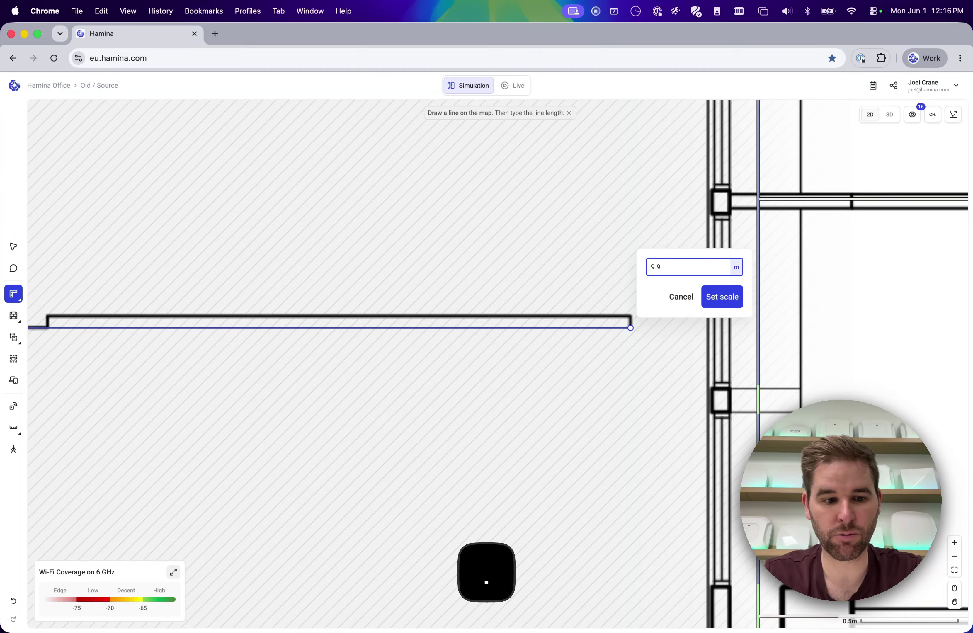
pyautogui.write('1')
pyautogui.click(720, 308)
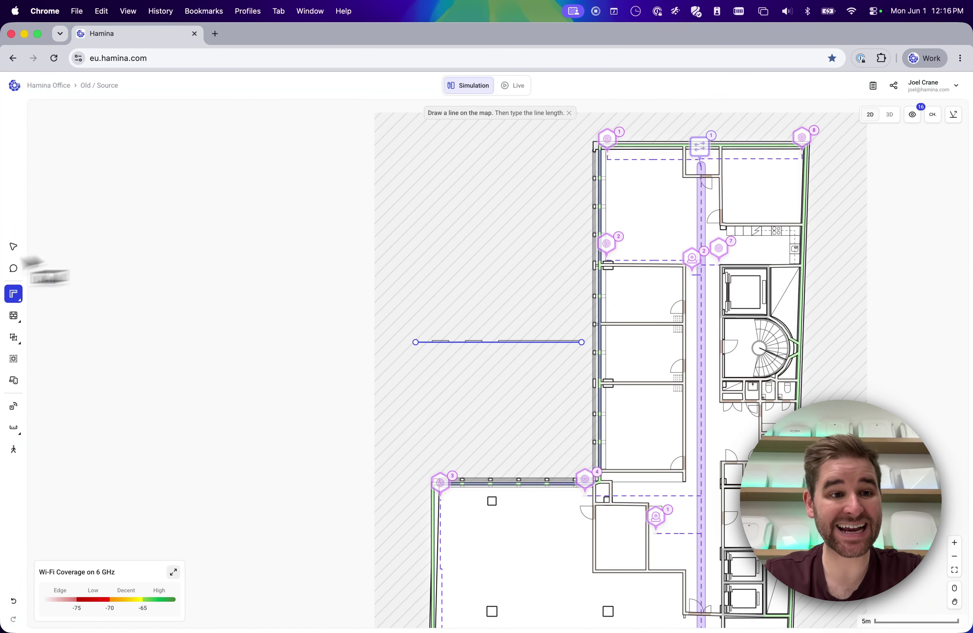
# - Copy all items on the Old / Source map and paste them onto Floor 5
pyautogui.click(14, 247)
pyautogui.hscroll(3, 490, 244)
pyautogui.scroll(-2, 490, 245)
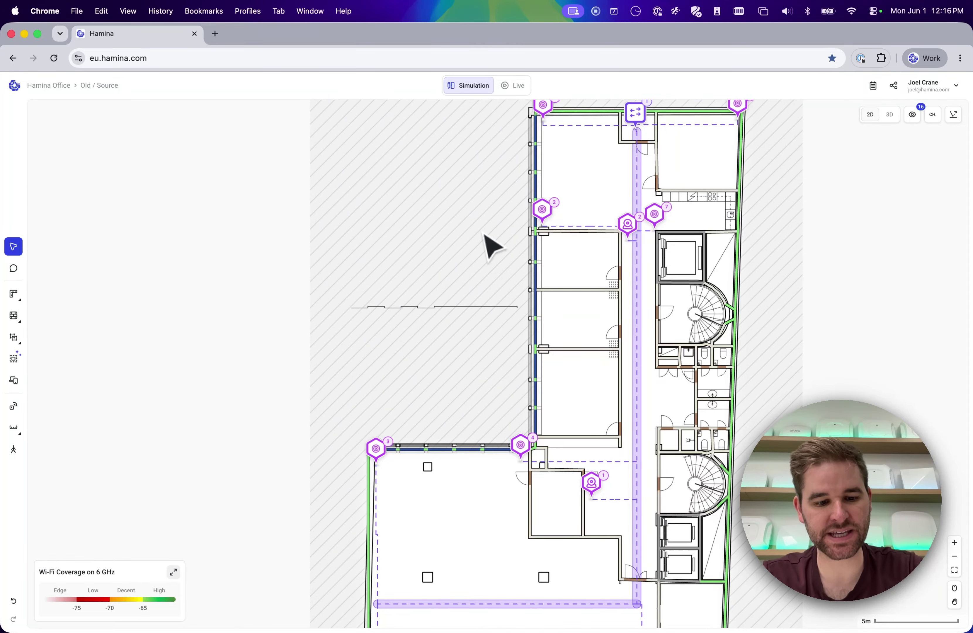
pyautogui.press('super+a')
pyautogui.press('super+c')
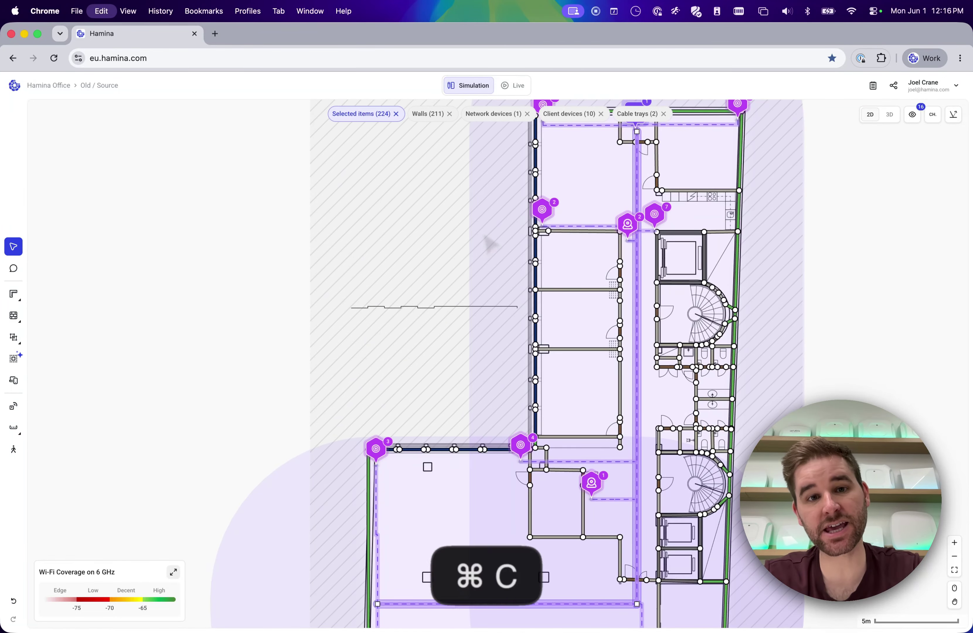
pyautogui.click(107, 90)
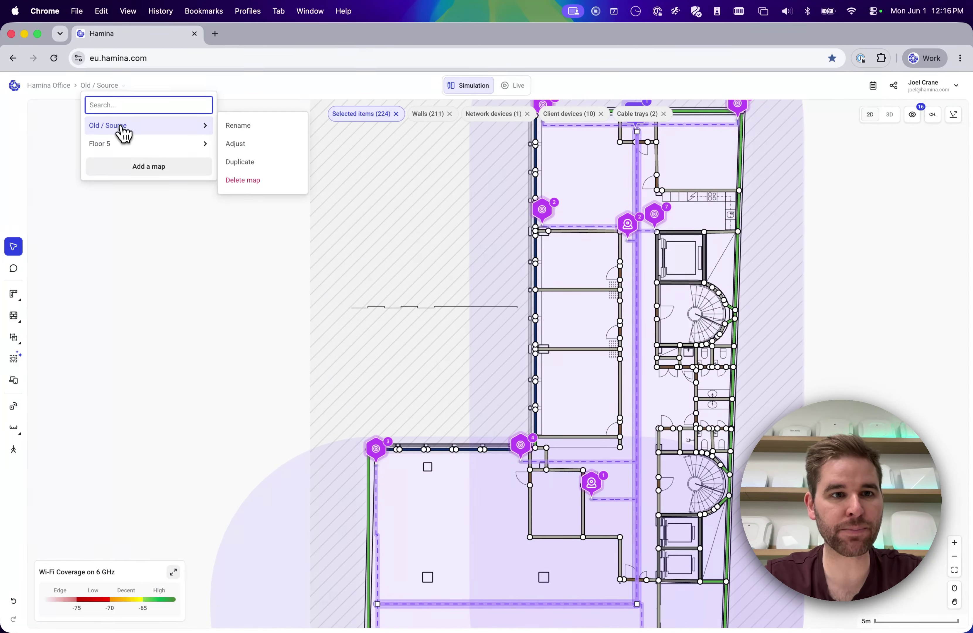
pyautogui.click(120, 148)
pyautogui.press('super+v')
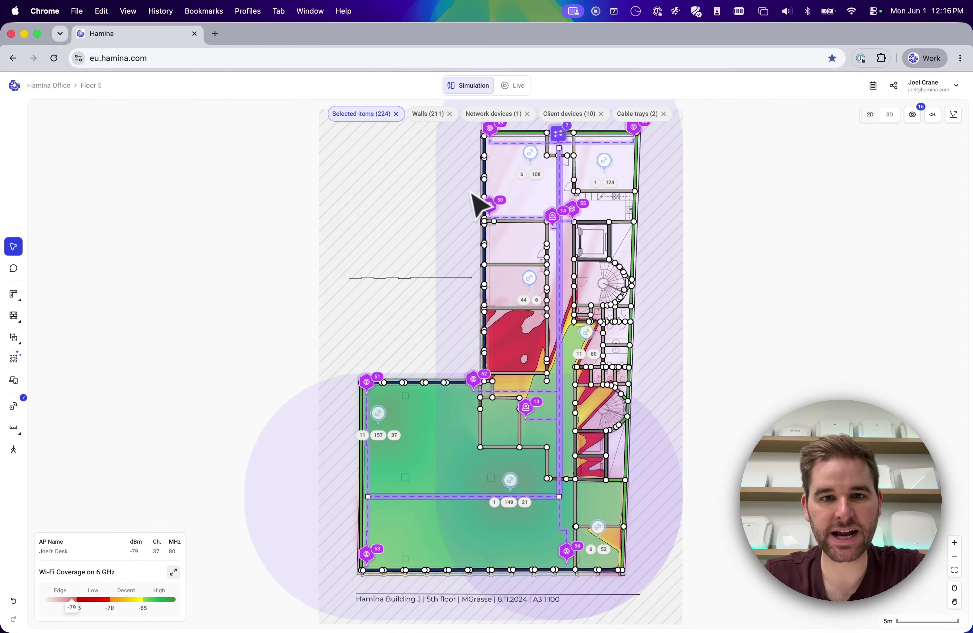
# - Shift the selected pasted items slightly on Floor 5 so their walls line up with the walls on the plan
pyautogui.scroll(10, 478, 204)
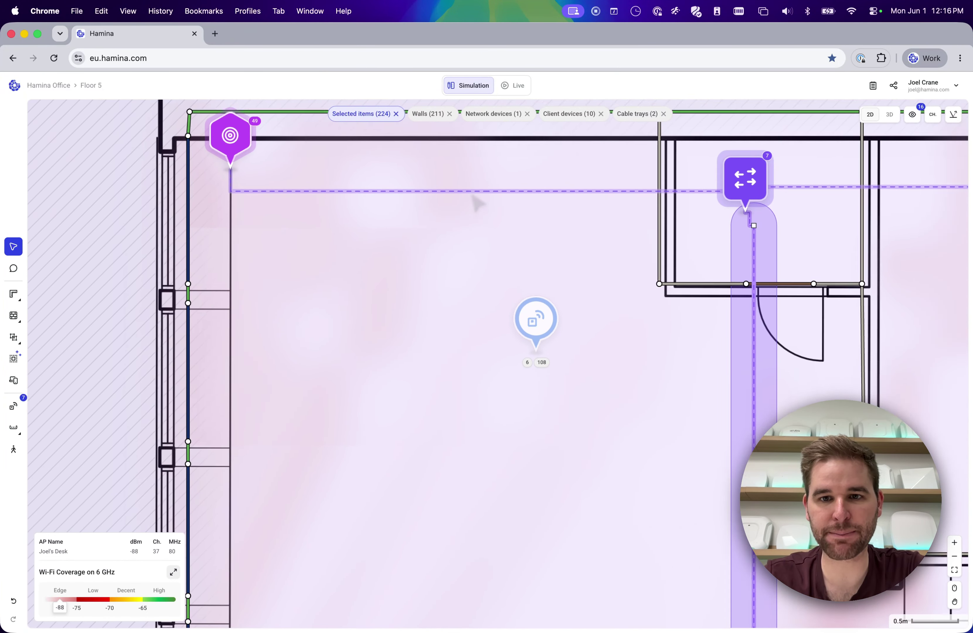
pyautogui.hscroll(10, 477, 203)
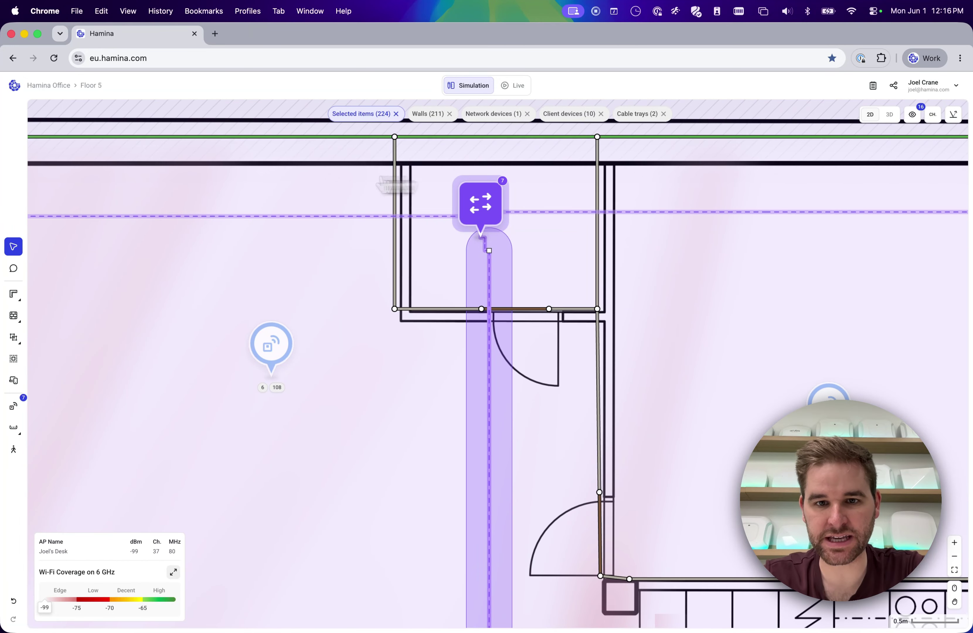
pyautogui.hscroll(4, 380, 191)
pyautogui.scroll(-2, 380, 191)
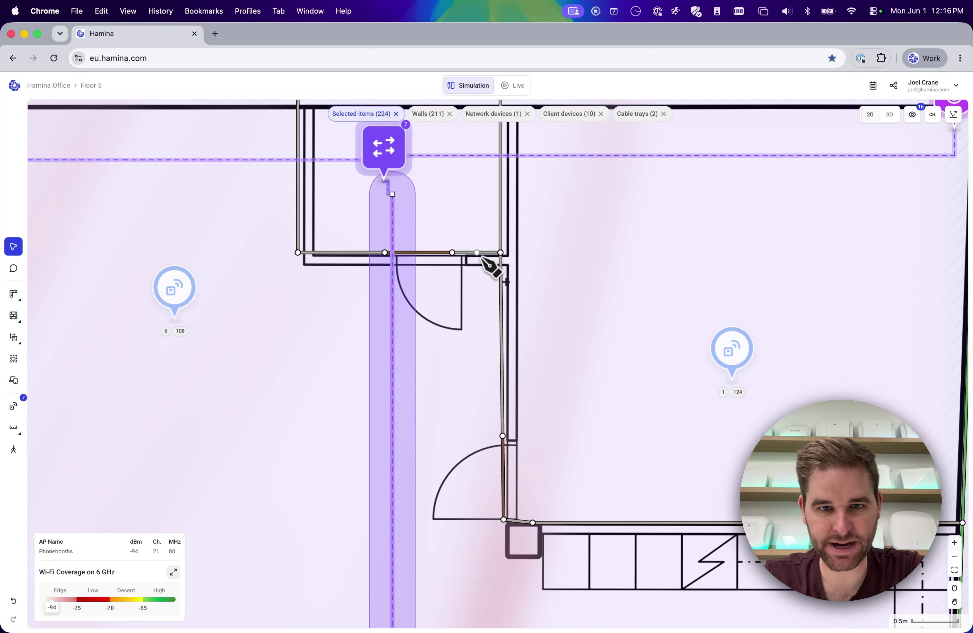
pyautogui.moveTo(477, 253); pyautogui.dragTo(489, 260)
# - Examine how the pasted walls line up with the Floor 5 plan around the elevator, stairs, toilets and lower rooms
pyautogui.scroll(4, 491, 260)
pyautogui.hscroll(6, 491, 260)
pyautogui.scroll(-20, 491, 259)
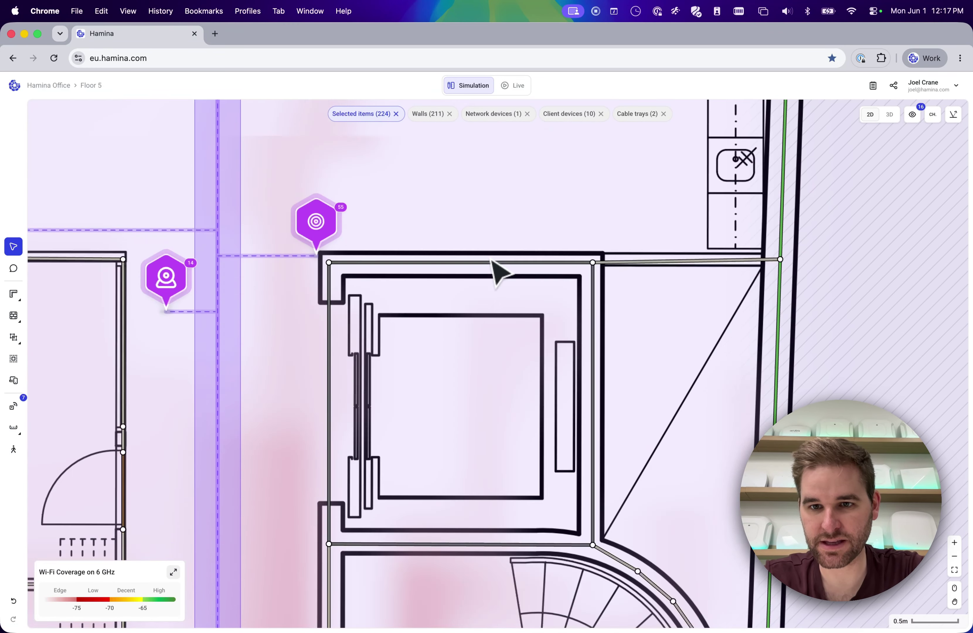
pyautogui.scroll(-10, 496, 270)
pyautogui.scroll(-8, 495, 269)
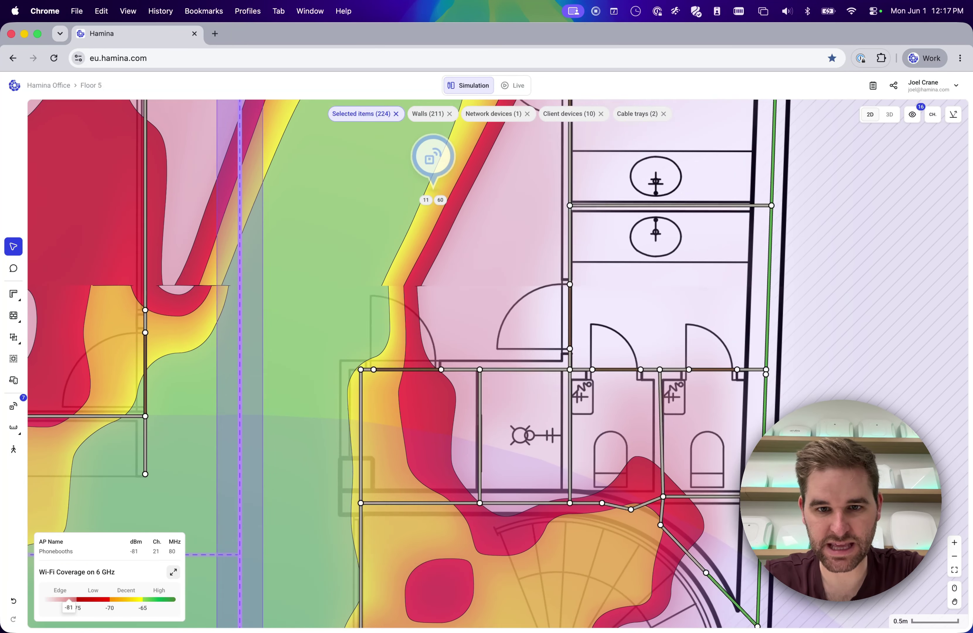
pyautogui.scroll(-14, 491, 263)
pyautogui.scroll(-10, 490, 262)
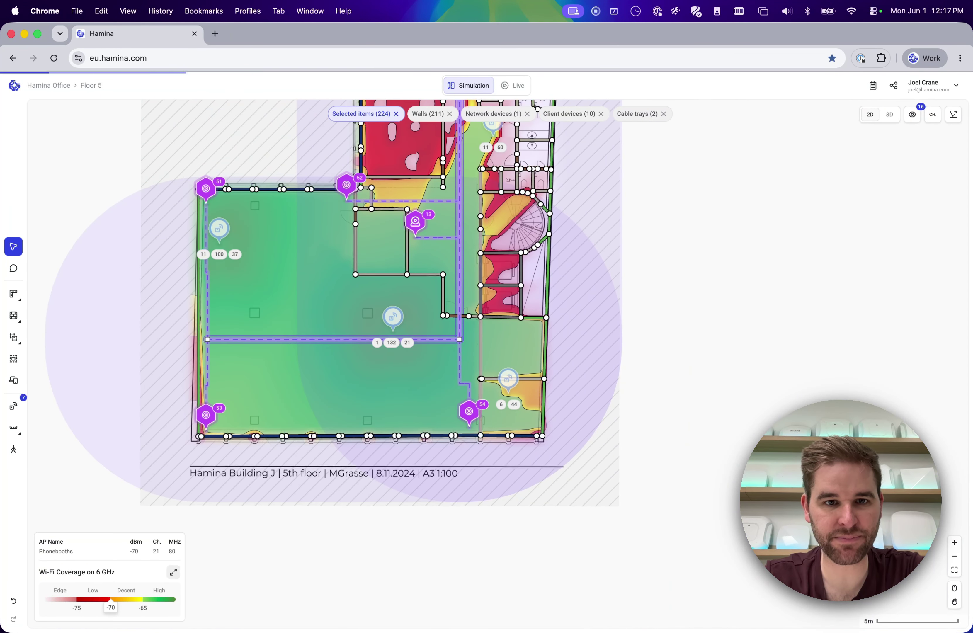
pyautogui.scroll(6, 370, 312)
pyautogui.hscroll(-2, 370, 312)
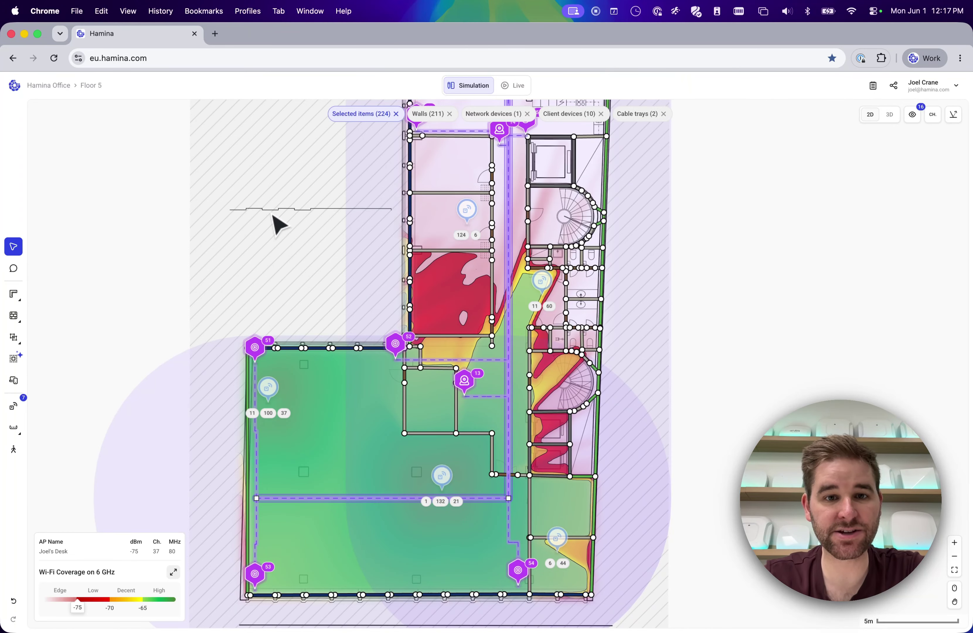
pyautogui.scroll(-5, 279, 224)
# - Delete the Old / Source map from the project and confirm the deletion
pyautogui.click(98, 86)
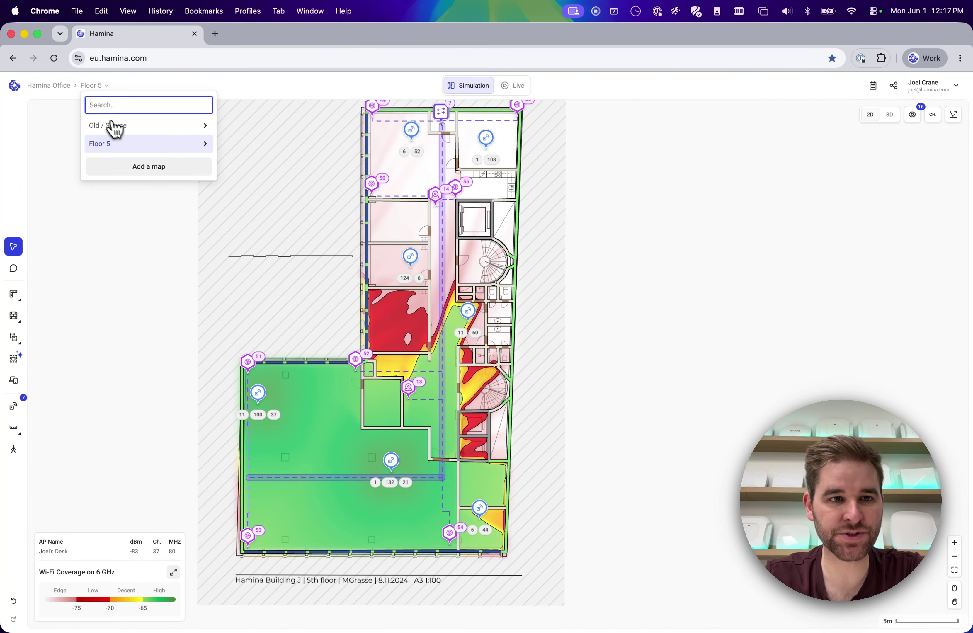
pyautogui.moveTo(123, 130)
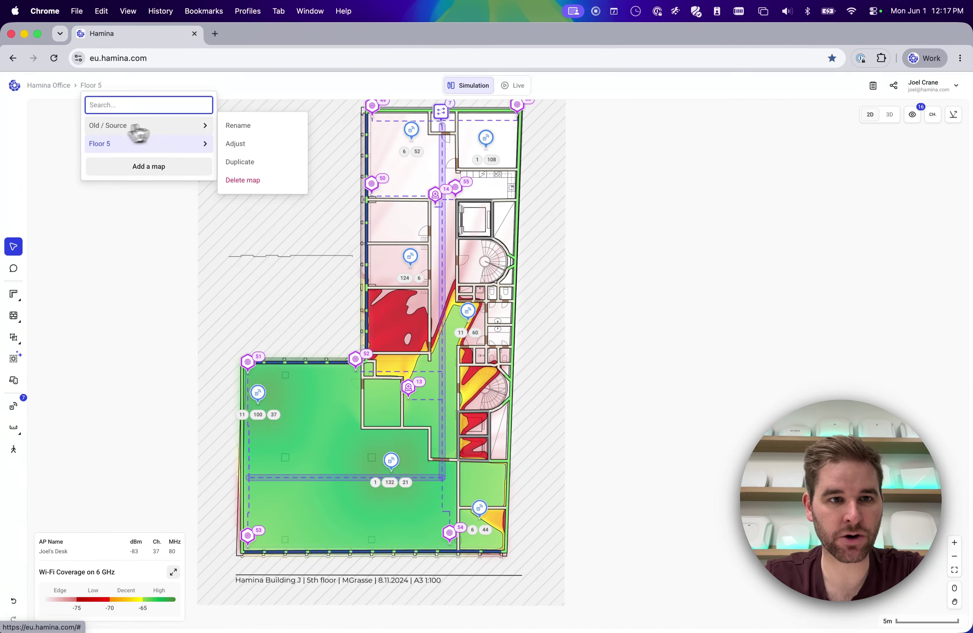
pyautogui.click(263, 181)
pyautogui.click(589, 380)
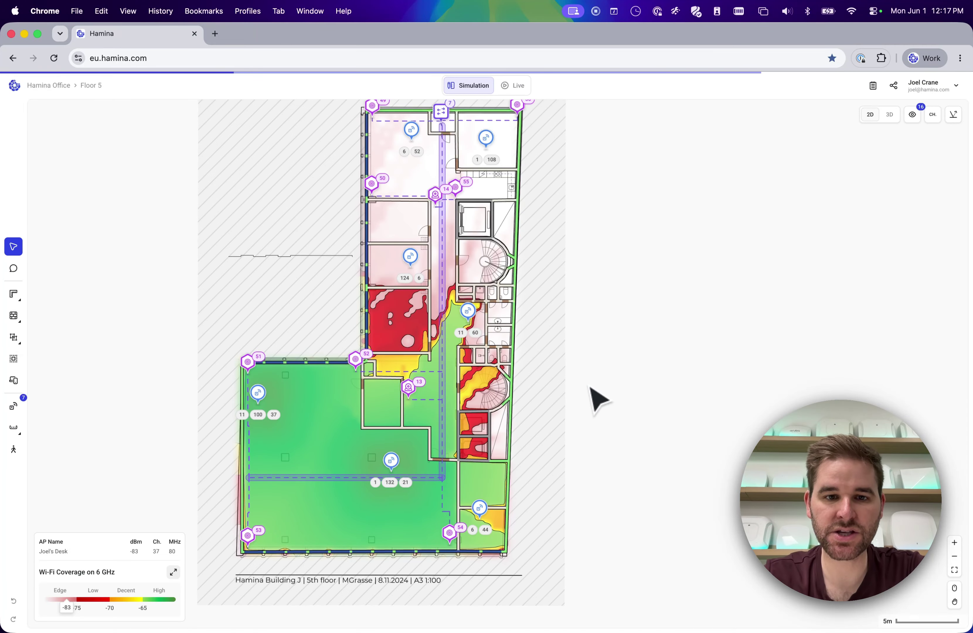
pyautogui.scroll(-3, 598, 399)
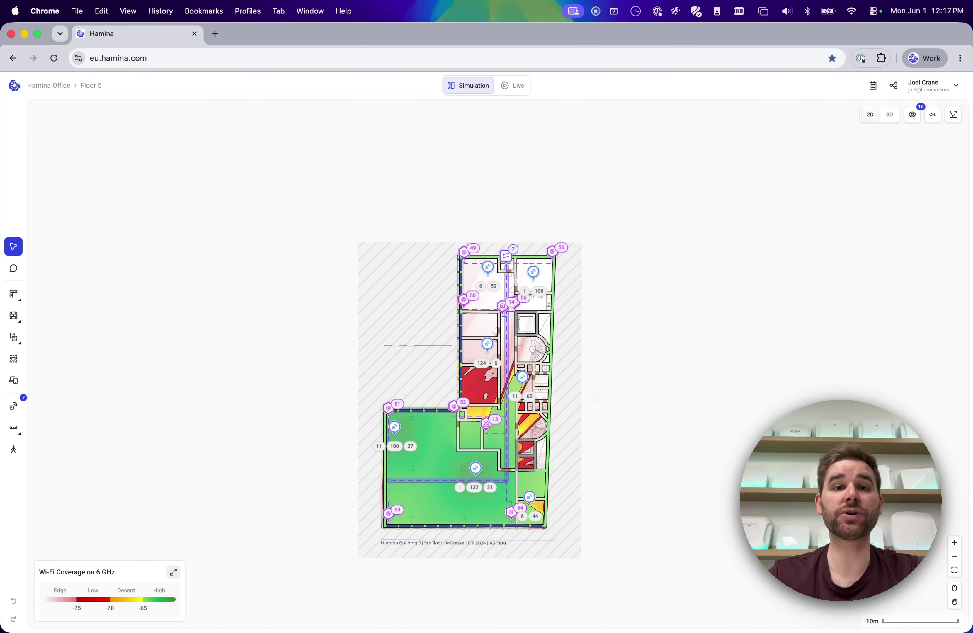